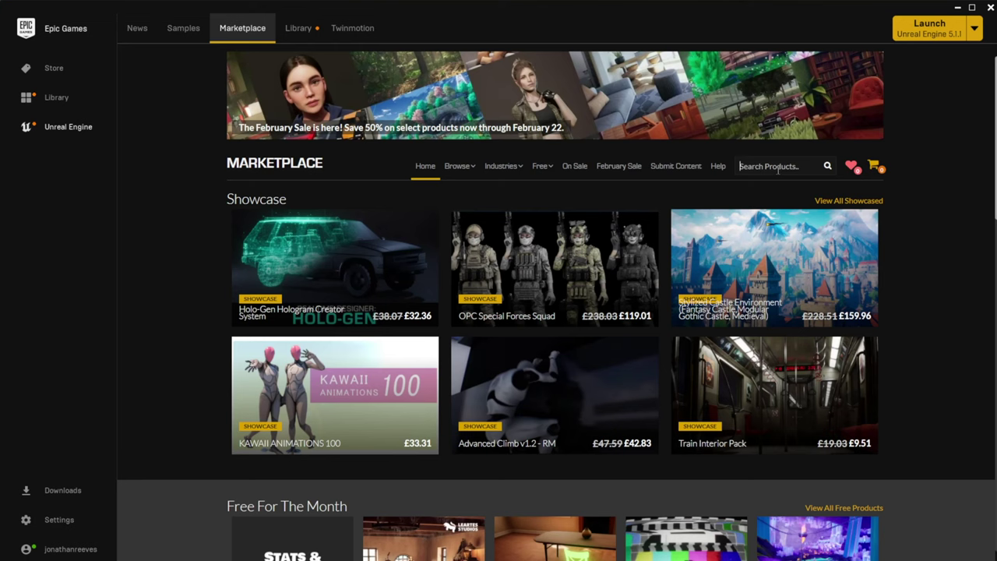
# Search the Marketplace for Cesium and open the Cesium for Unreal product page.
pyautogui.click(771, 167)
pyautogui.write('celum')
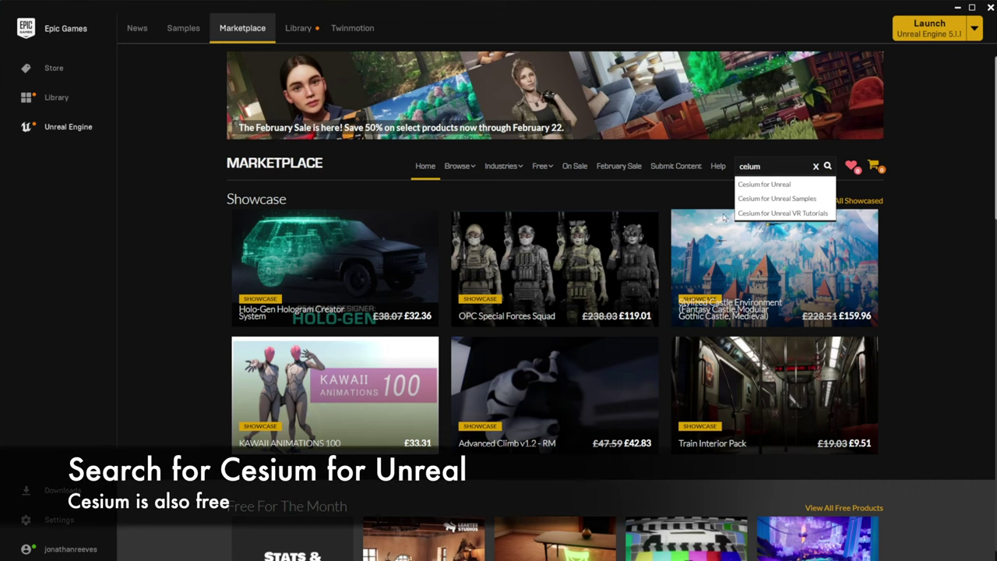
pyautogui.click(761, 185)
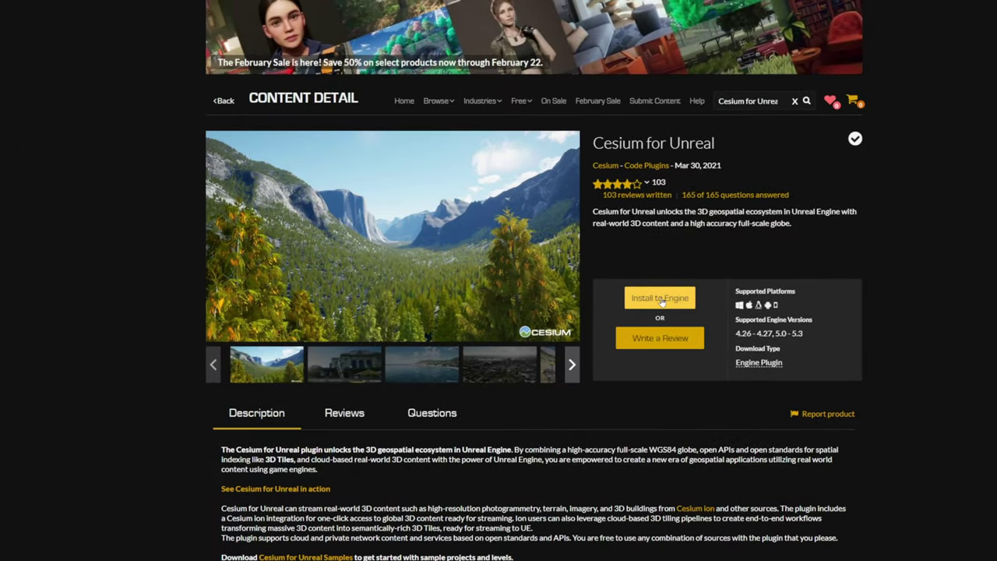
# Install the Cesium for Unreal plugin to the 5.1 engine slot.
pyautogui.click(661, 301)
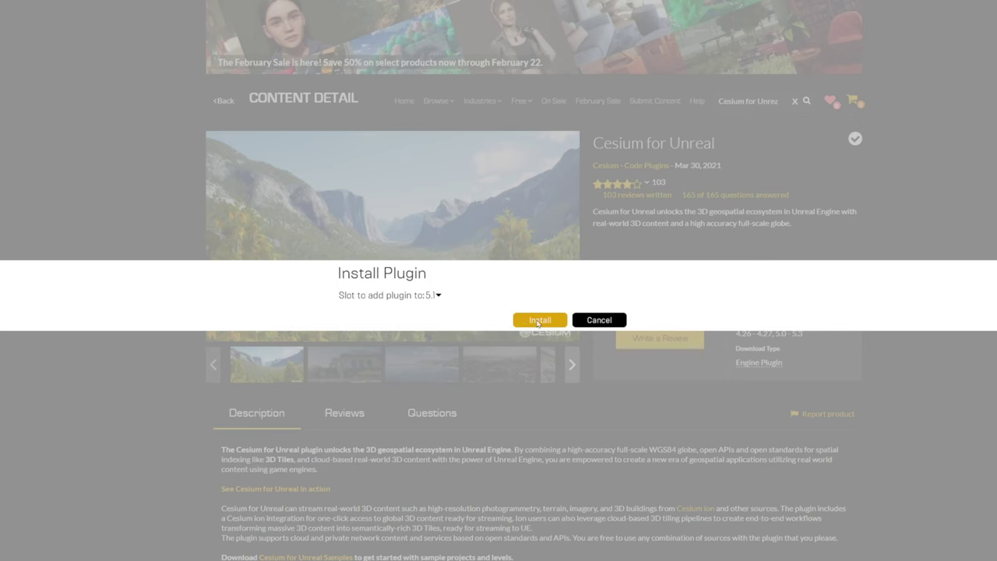
pyautogui.click(437, 297)
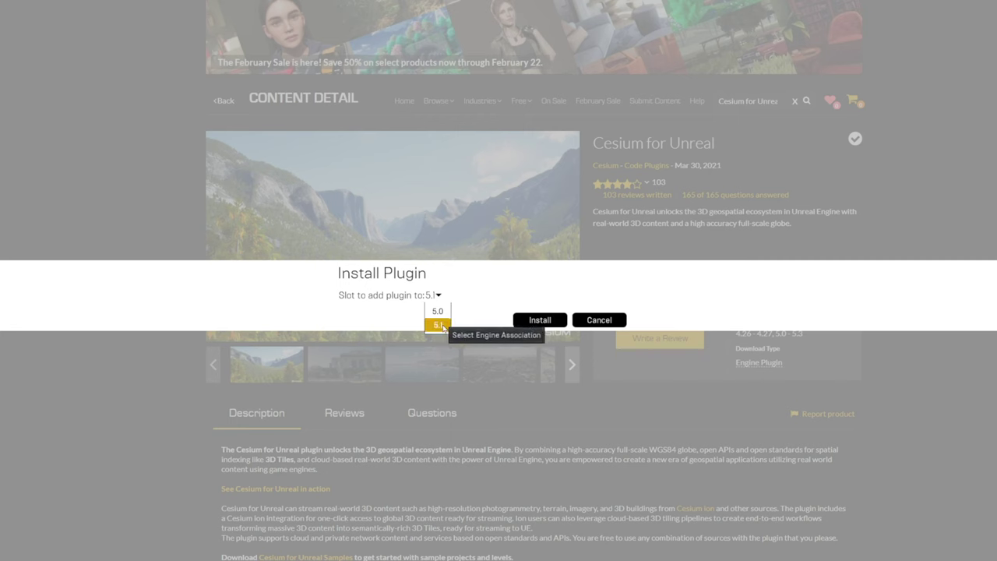
pyautogui.click(436, 326)
pyautogui.click(551, 324)
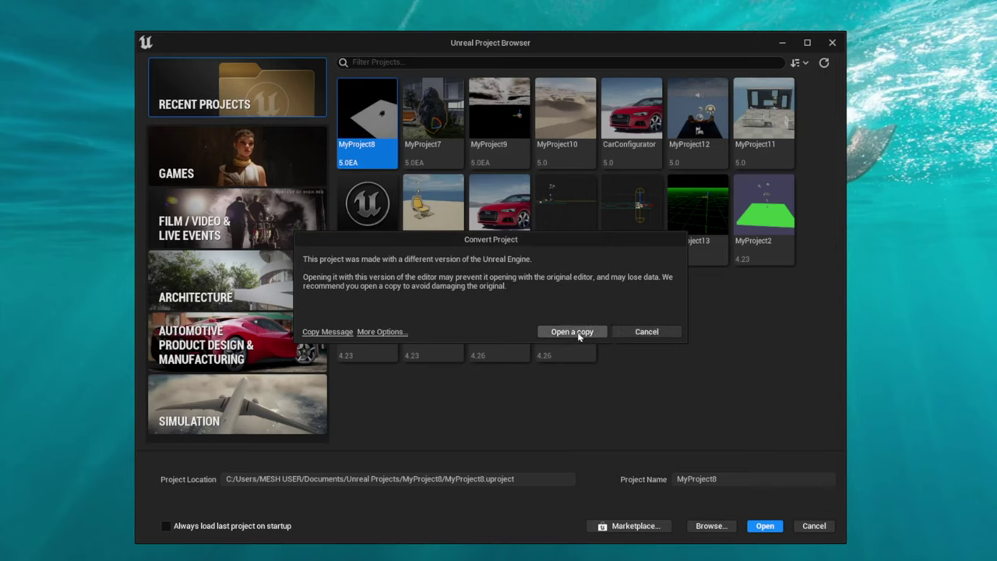
# Dismiss the project conversion and create a new Games project from the Blank template, named MyProject16.
pyautogui.click(644, 332)
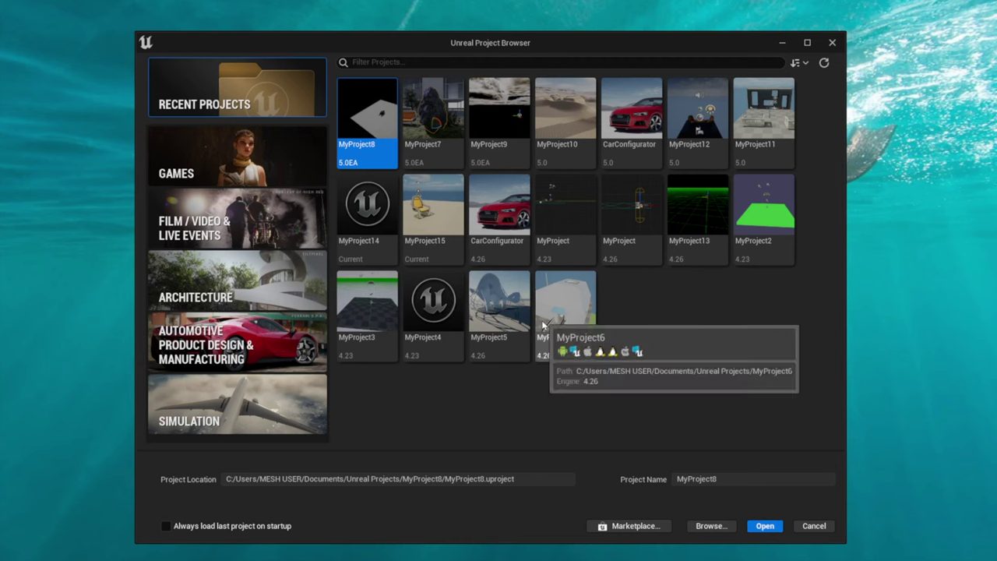
pyautogui.click(222, 166)
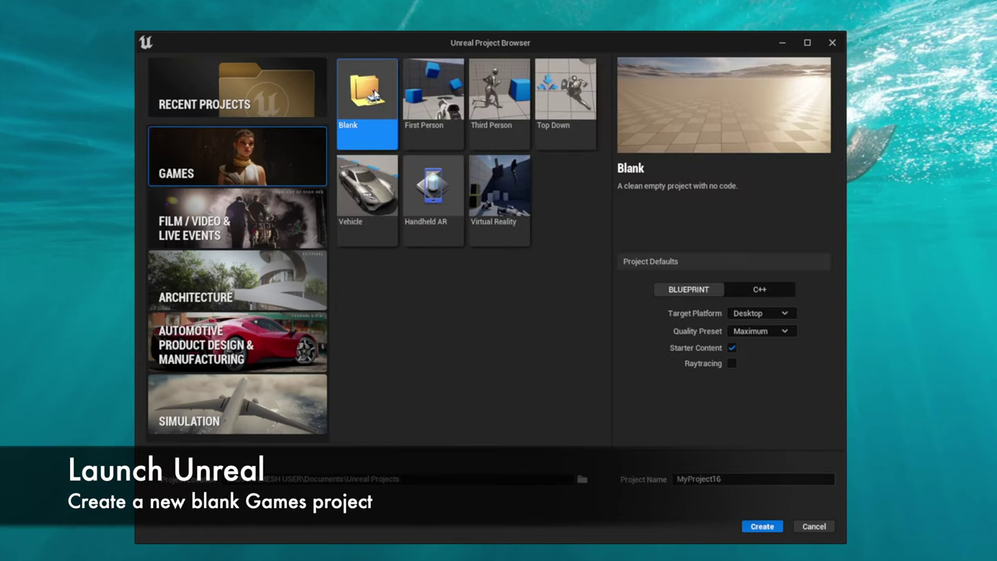
pyautogui.click(761, 527)
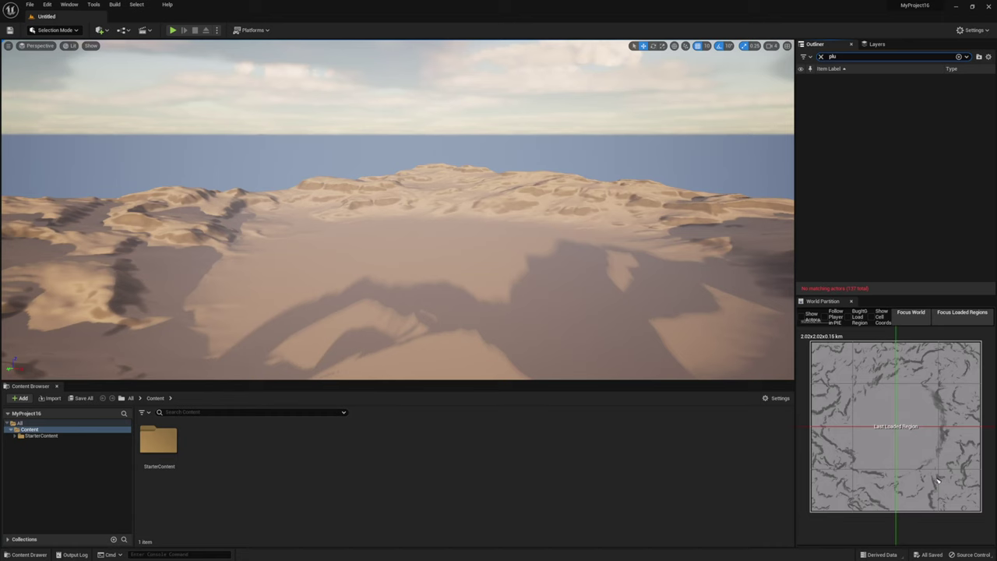
# Find the Cesium for Unreal plugin in the project's plugins, enable it and restart the editor.
pyautogui.click(974, 30)
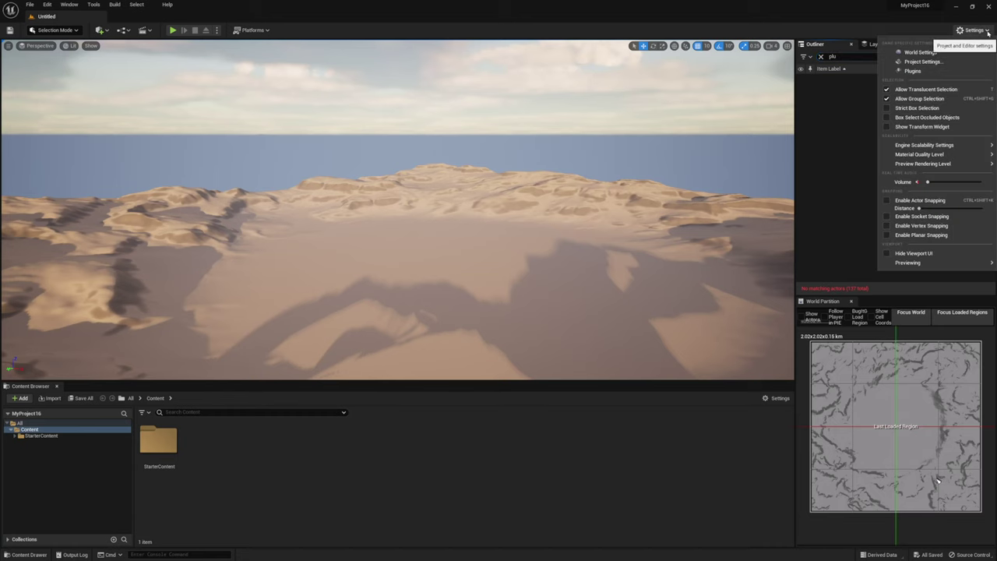
pyautogui.click(913, 70)
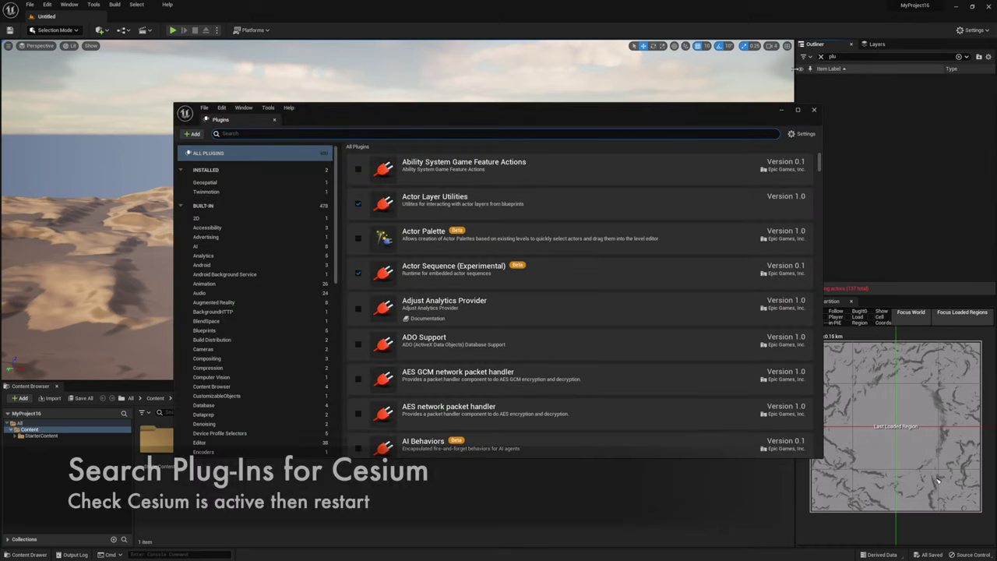
pyautogui.write('ces')
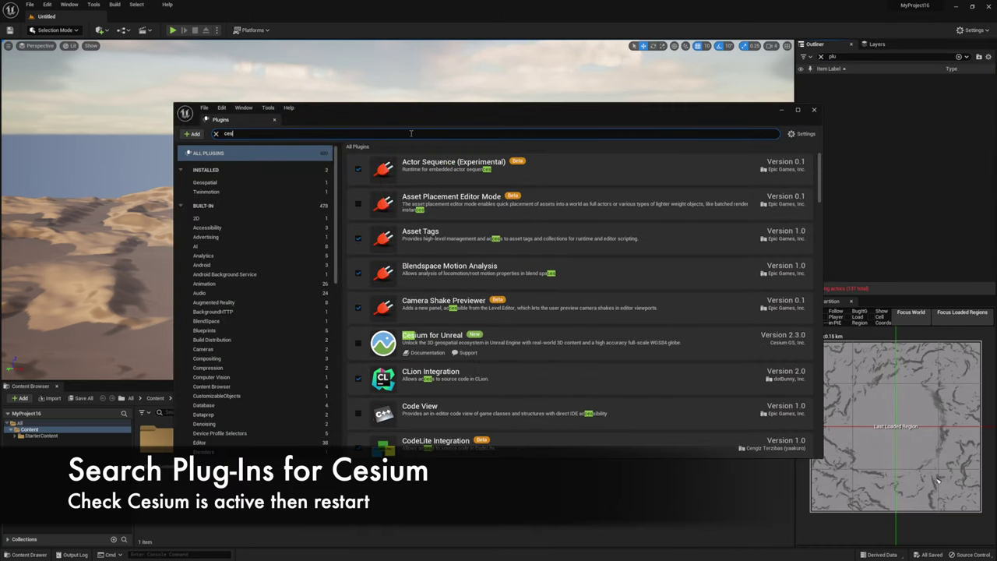
pyautogui.write('ium')
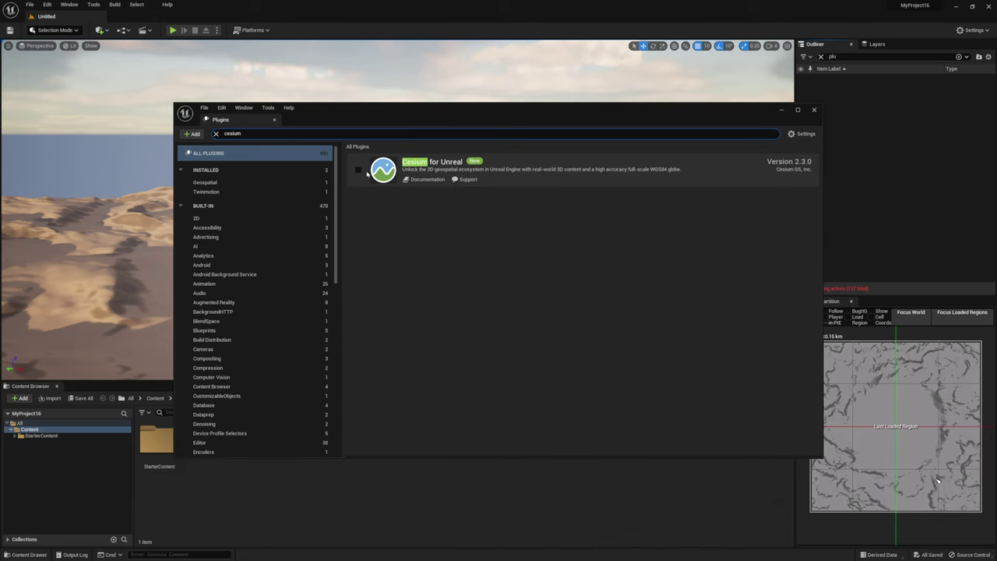
pyautogui.click(359, 170)
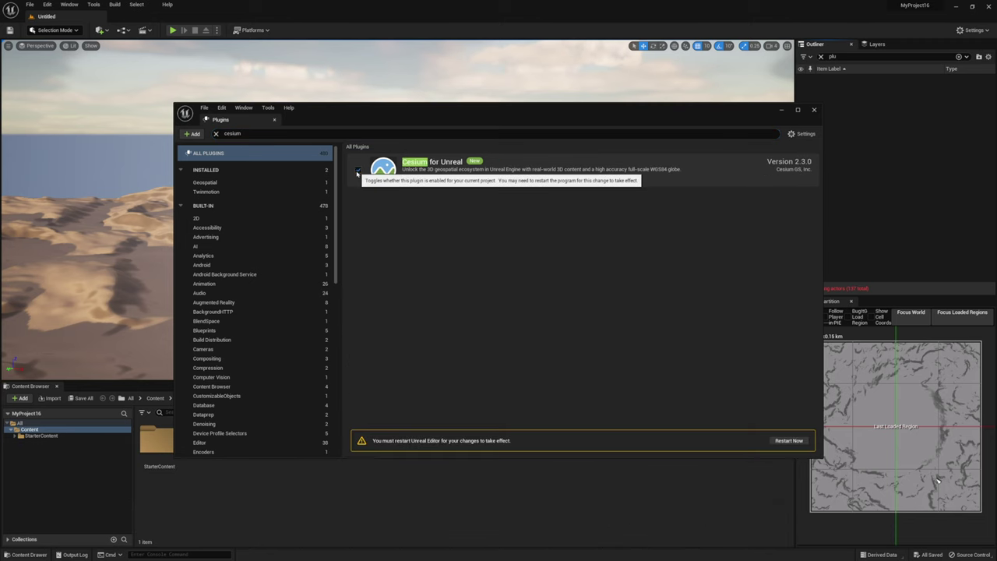
pyautogui.click(787, 440)
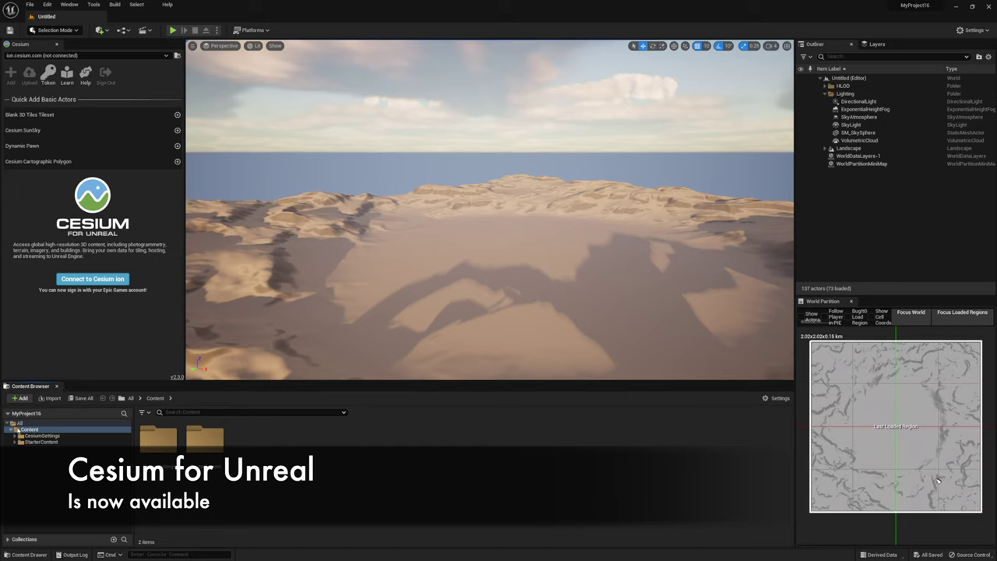
# Create a new level named Cesium in the Content folder and open it, saving the asset.
pyautogui.rightClick(257, 446)
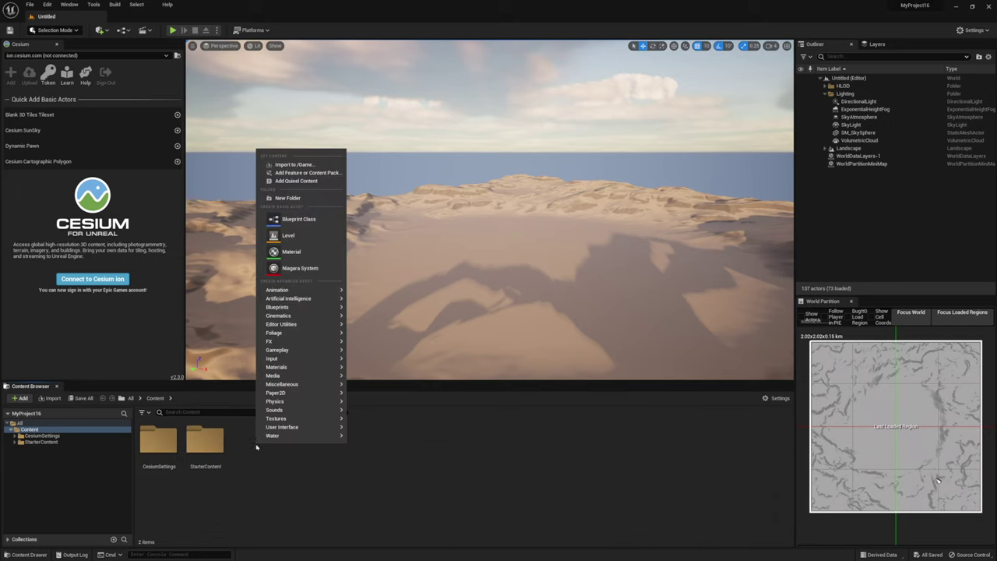
pyautogui.click(294, 237)
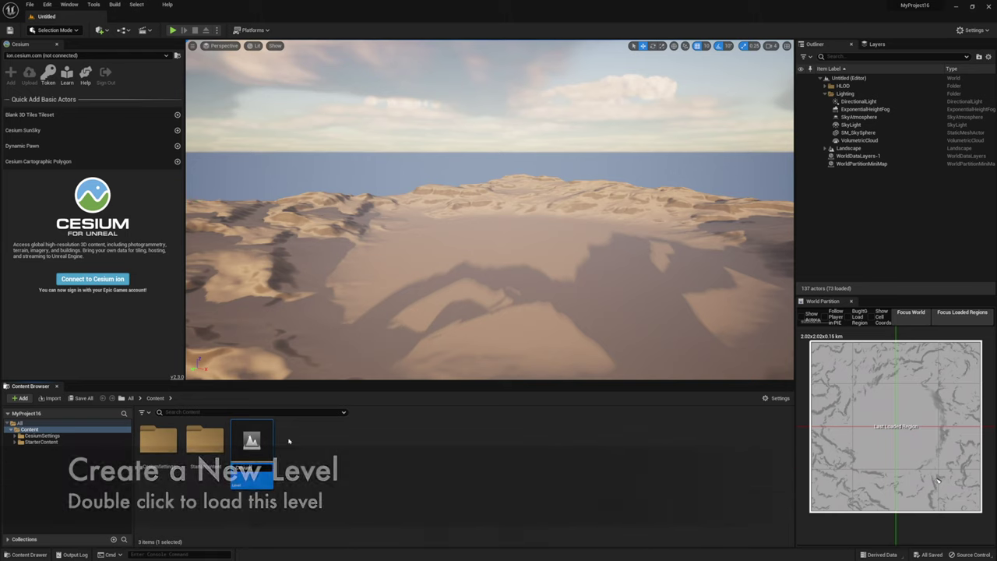
pyautogui.click(253, 444)
pyautogui.doubleClick(251, 441)
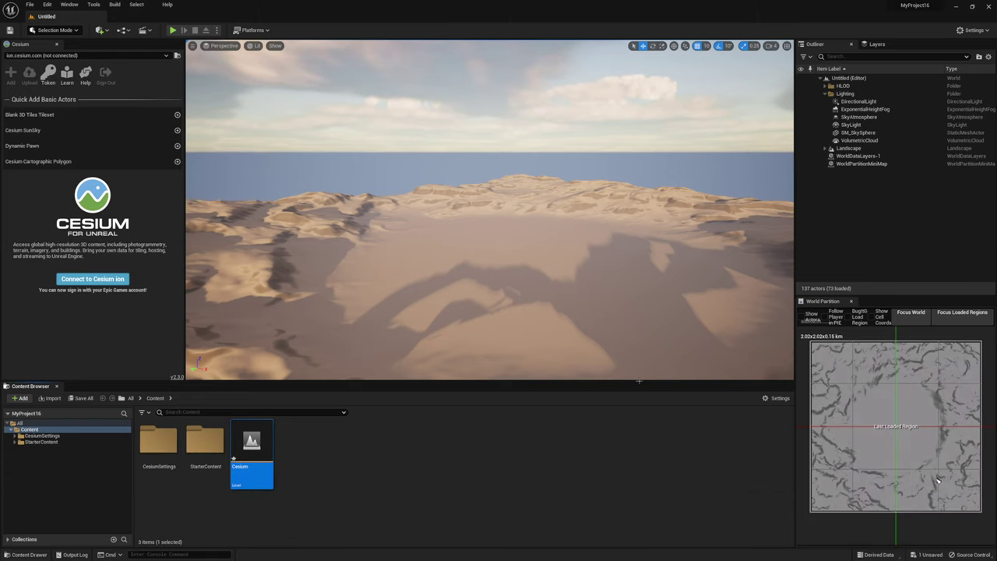
pyautogui.doubleClick(249, 452)
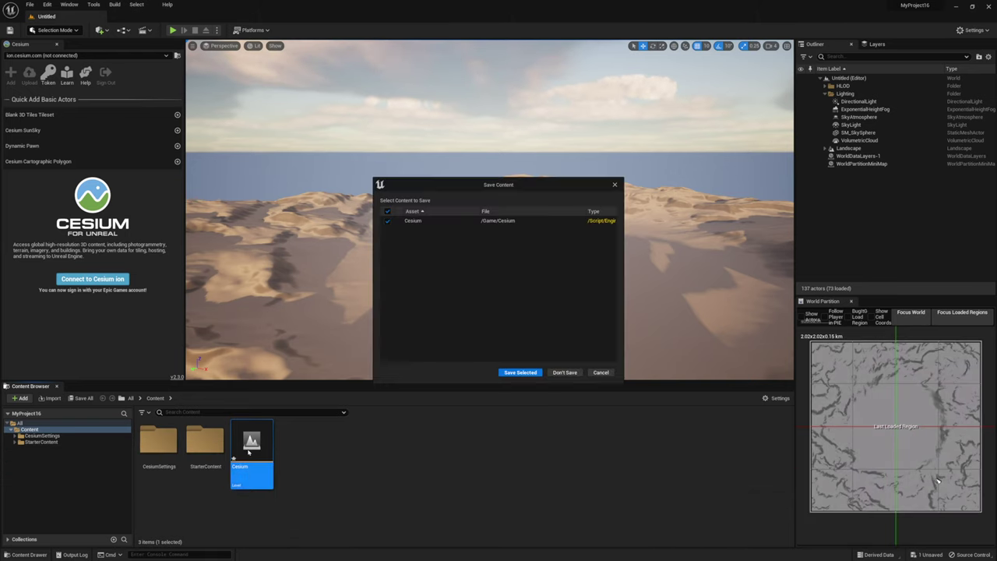
pyautogui.click(518, 372)
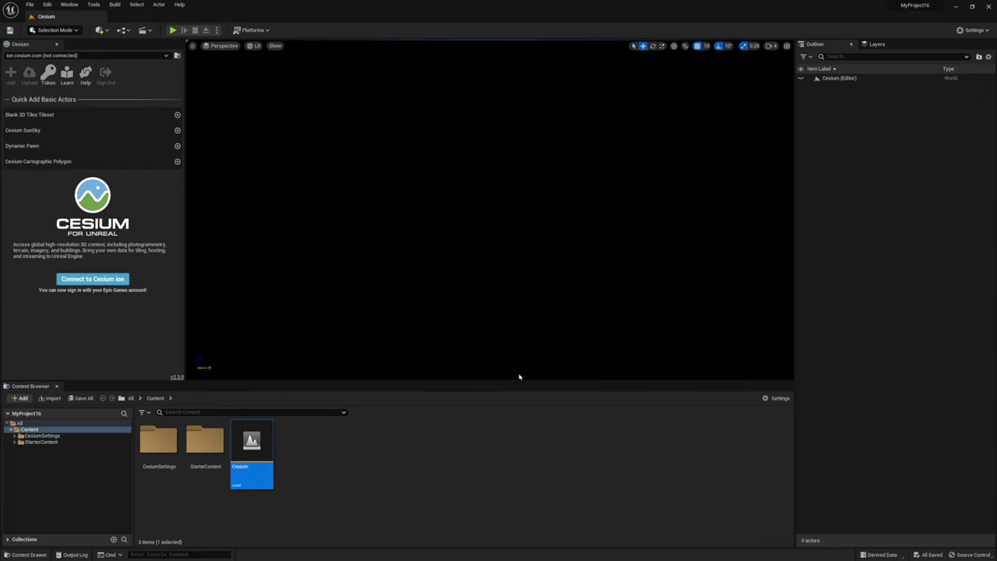
# Connect to Cesium ion by signing in with the Epic Games account and allow the account access.
pyautogui.click(89, 278)
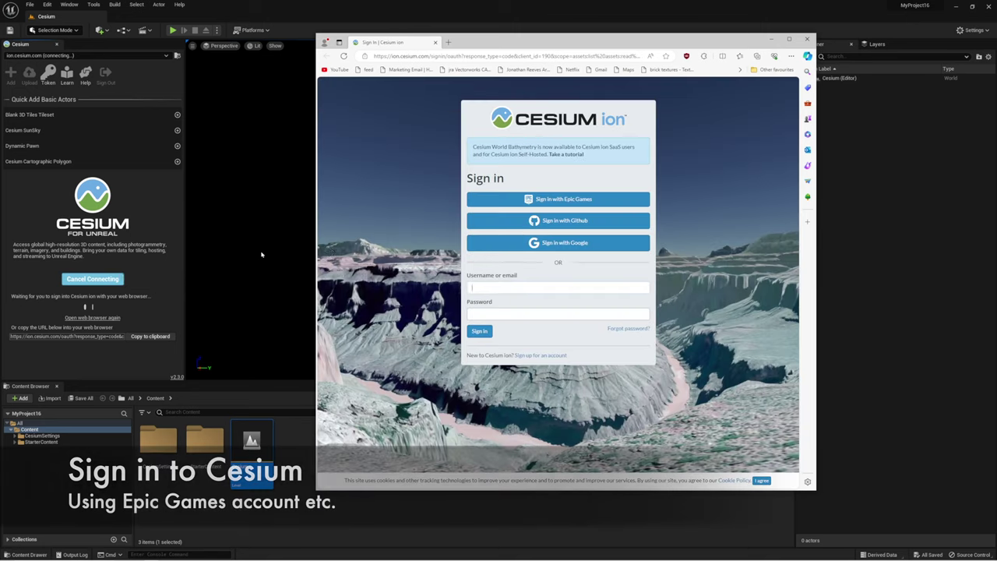
pyautogui.click(546, 200)
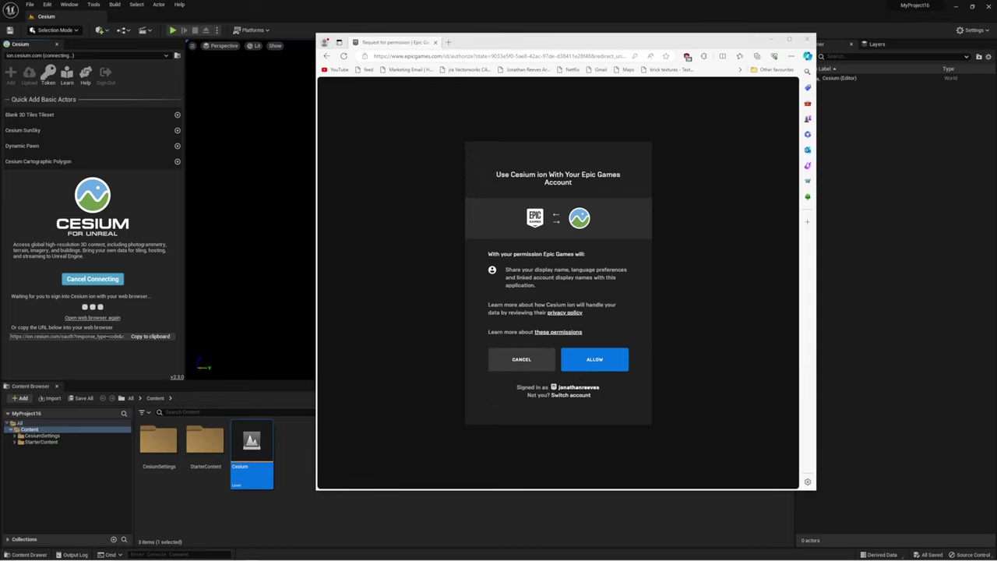
pyautogui.click(596, 359)
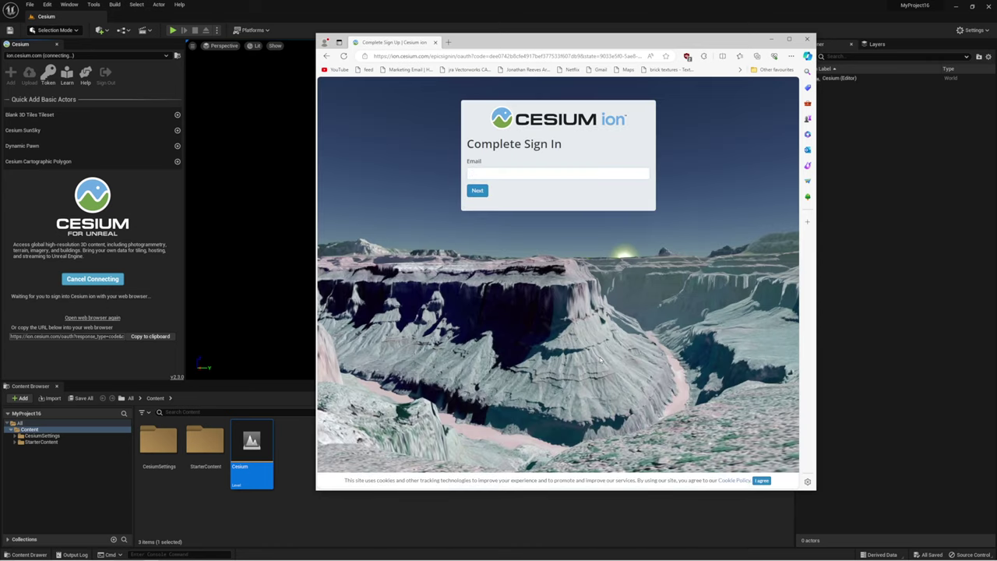
# Complete the Cesium ion sign-up, accept its terms and grant Cesium for Unreal the requested permissions.
pyautogui.click(478, 191)
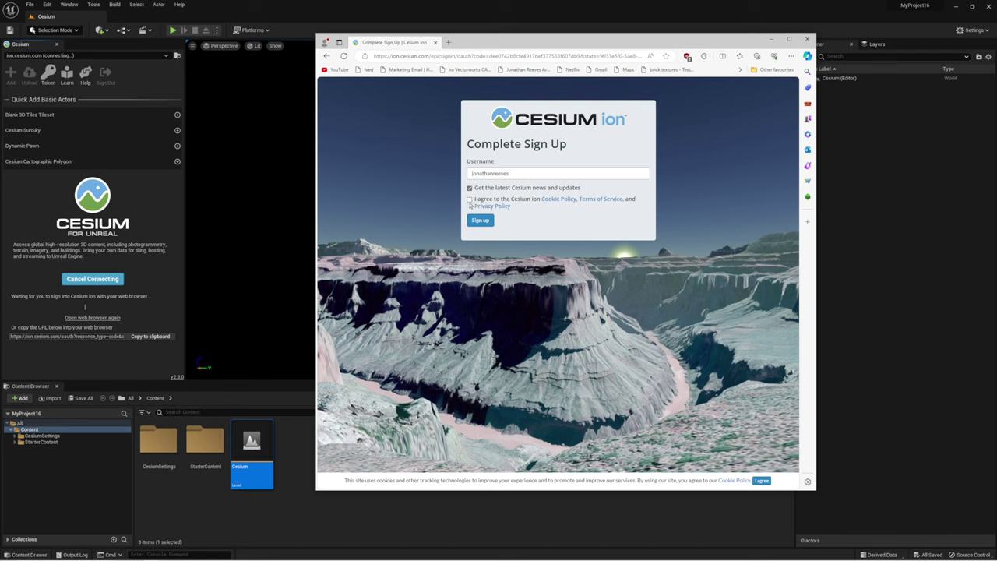
pyautogui.click(470, 200)
pyautogui.click(483, 222)
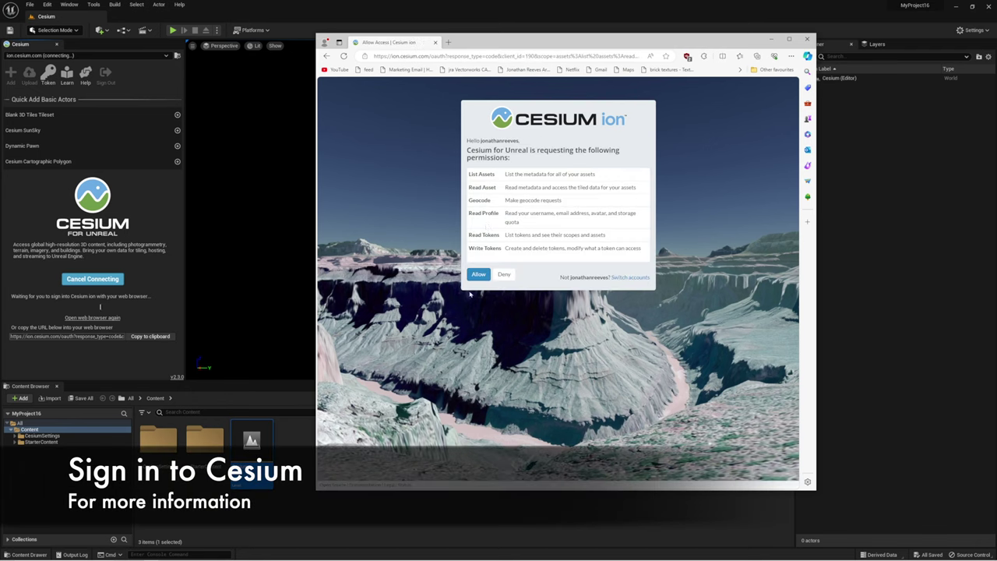
pyautogui.click(478, 274)
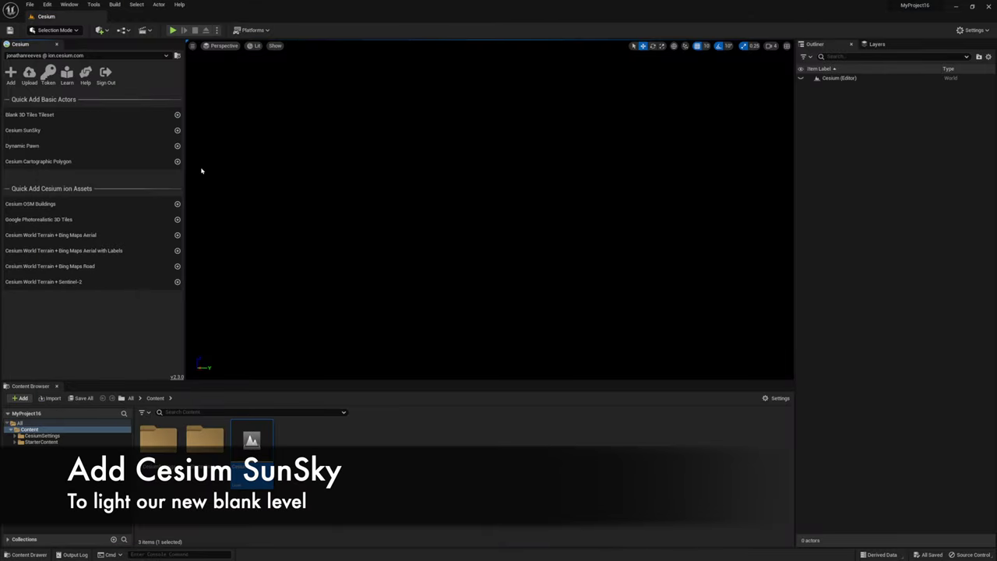
# Add a Cesium SunSky actor to light the blank level.
pyautogui.click(177, 130)
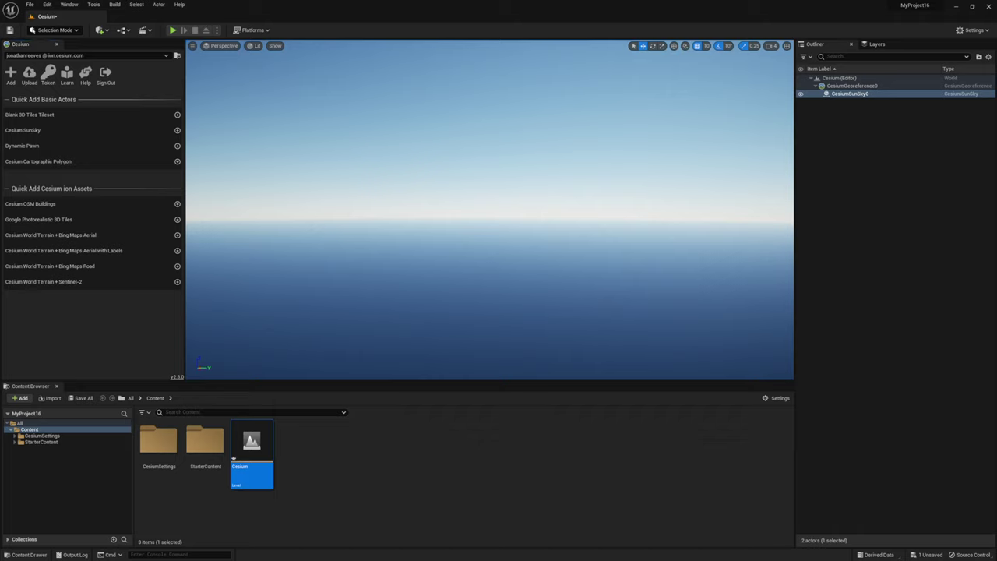
pyautogui.moveTo(489, 241)
pyautogui.mouseDown(button='right')
pyautogui.moveTo(489, 249)
pyautogui.moveTo(489, 226)
pyautogui.moveTo(489, 245)
pyautogui.mouseUp(button='right')
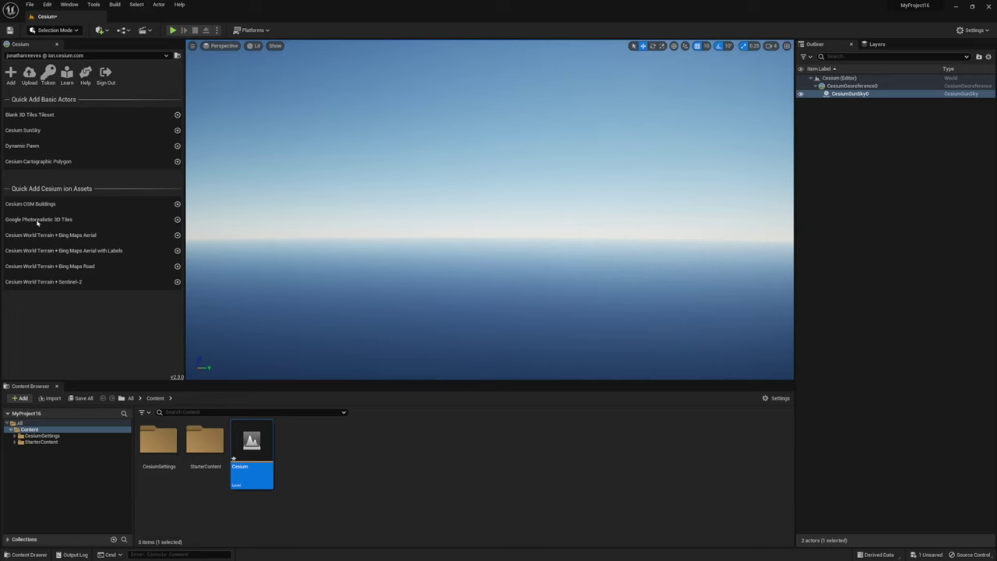
# Add Google Photorealistic 3D Tiles to the level, using the existing Default Token as the project default.
pyautogui.click(177, 219)
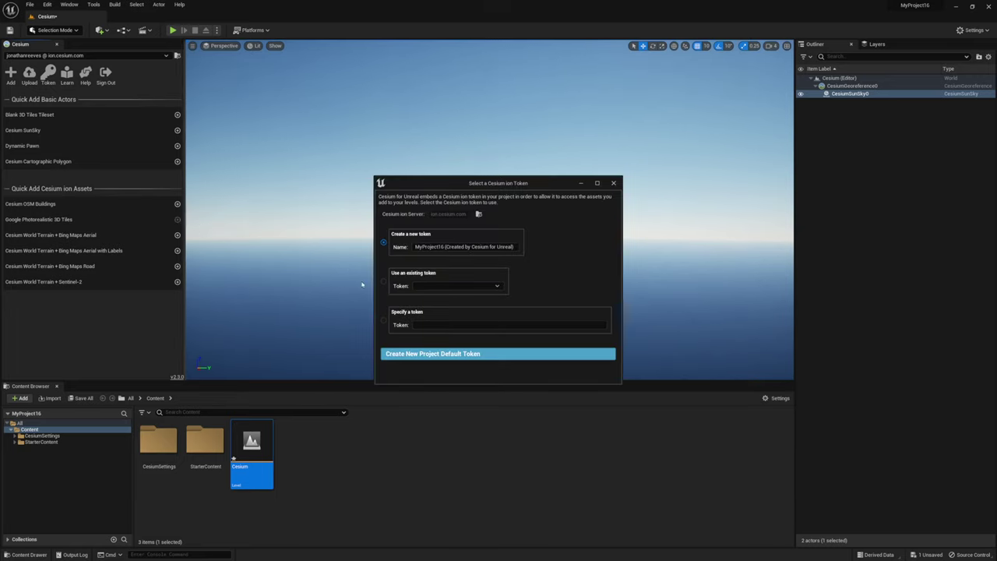
pyautogui.click(458, 287)
pyautogui.click(435, 295)
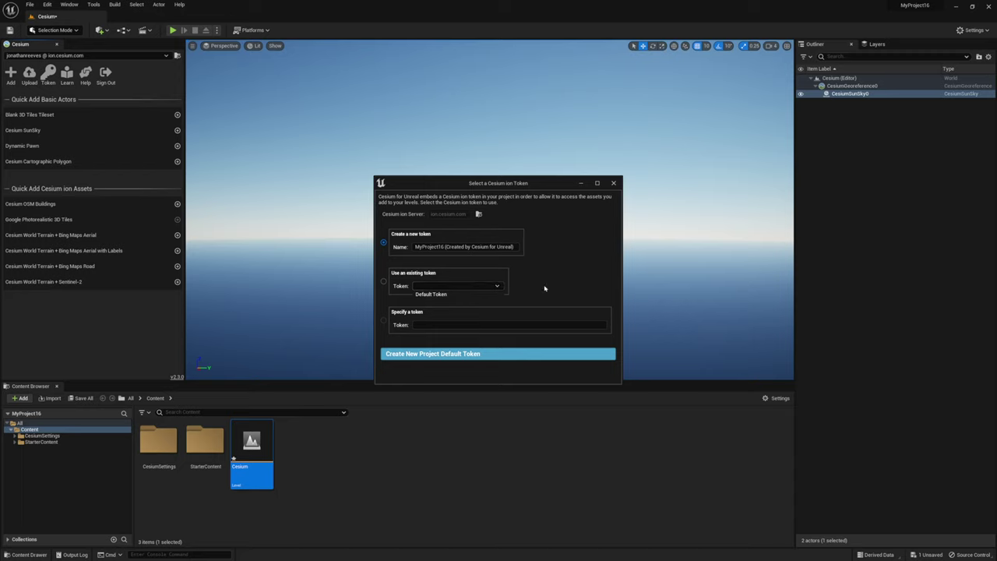
pyautogui.click(477, 286)
pyautogui.click(451, 293)
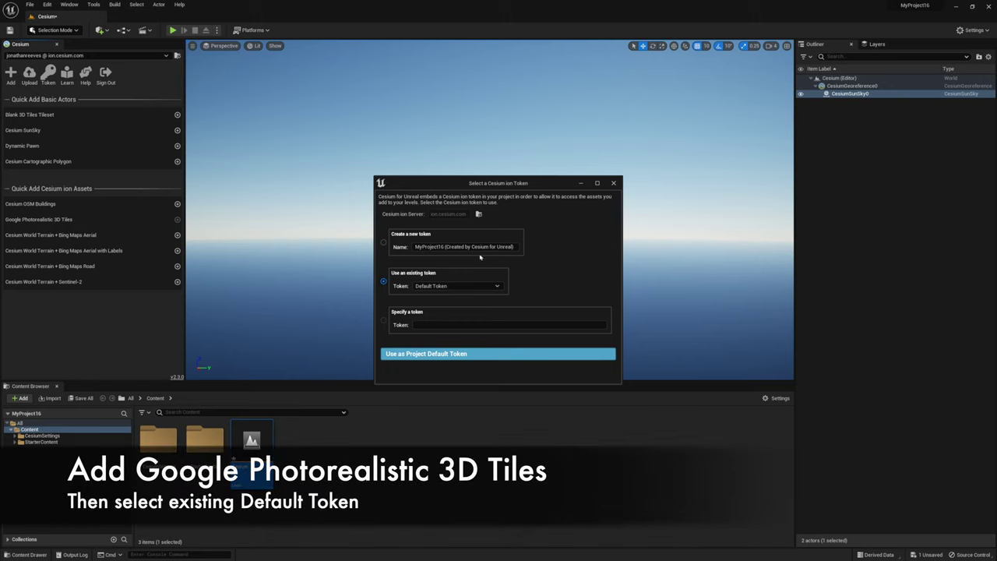
pyautogui.click(433, 355)
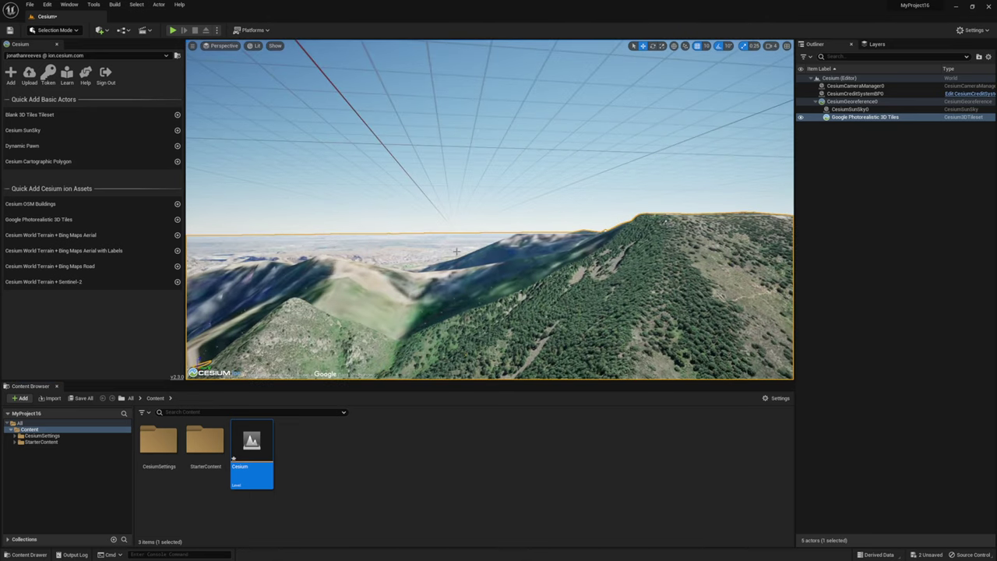
# Fly around the Google 3D terrain to examine the hills and valleys from different directions.
pyautogui.moveTo(462, 270); pyautogui.dragTo(462, 270, button='right')
pyautogui.press('e')
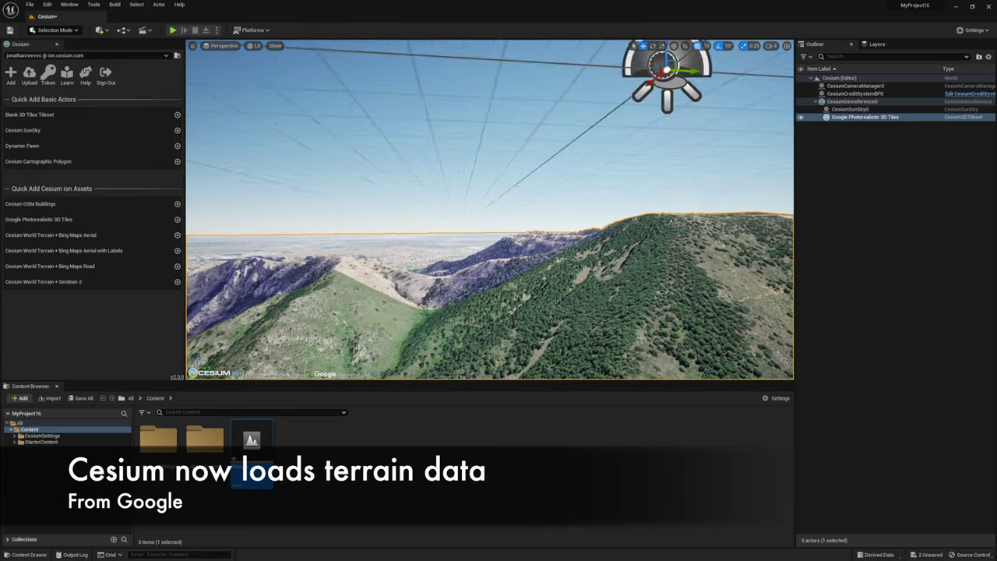
pyautogui.press('w')
pyautogui.moveTo(466, 225); pyautogui.dragTo(624, 156, button='right')
pyautogui.moveTo(462, 270); pyautogui.dragTo(462, 270, button='right')
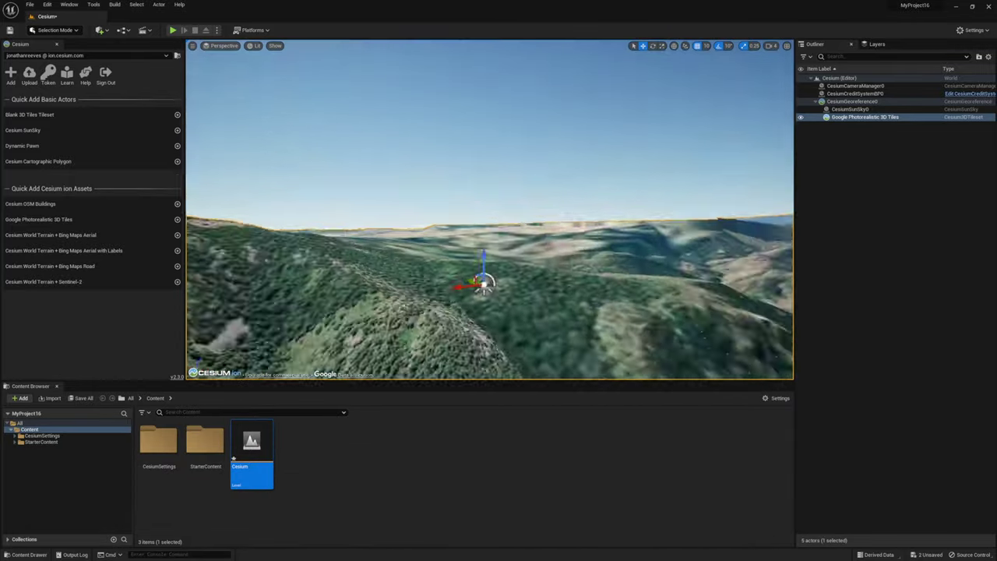
pyautogui.moveTo(462, 270); pyautogui.dragTo(462, 270, button='right')
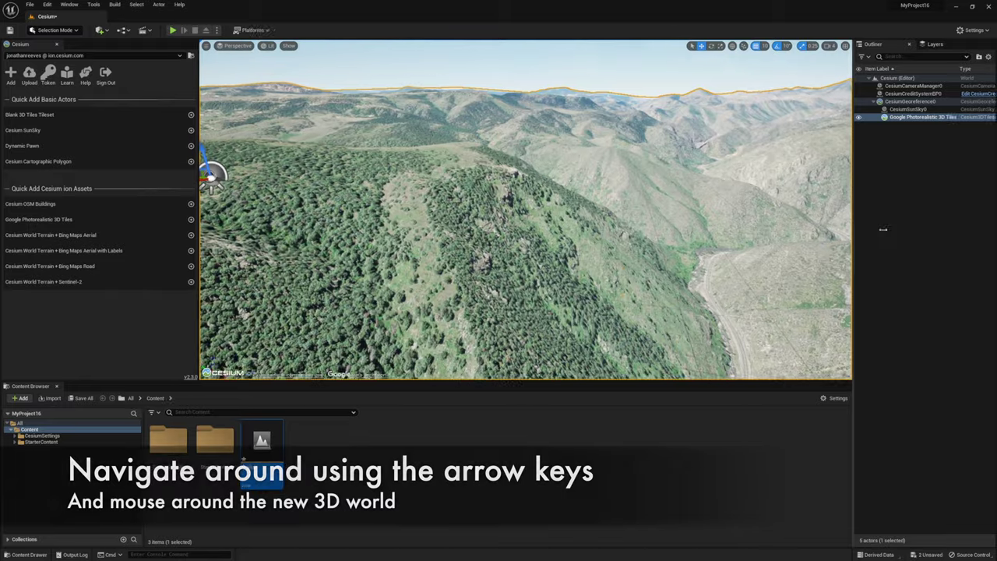
pyautogui.moveTo(462, 271); pyautogui.dragTo(462, 271, button='right')
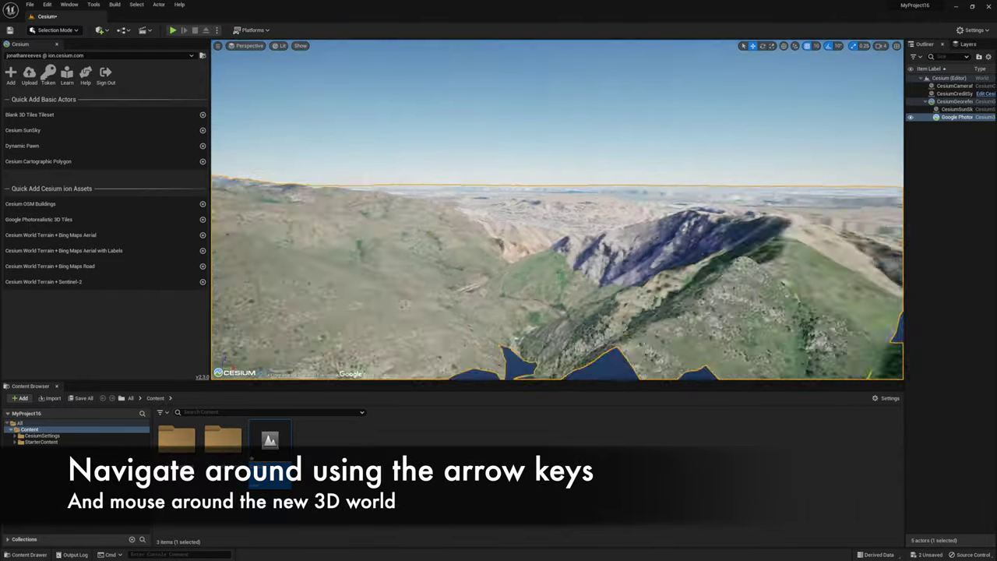
# Fly across the forested slopes, ridges and river valley to examine the terrain detail at closer range.
pyautogui.moveTo(462, 271); pyautogui.dragTo(462, 366, button='right')
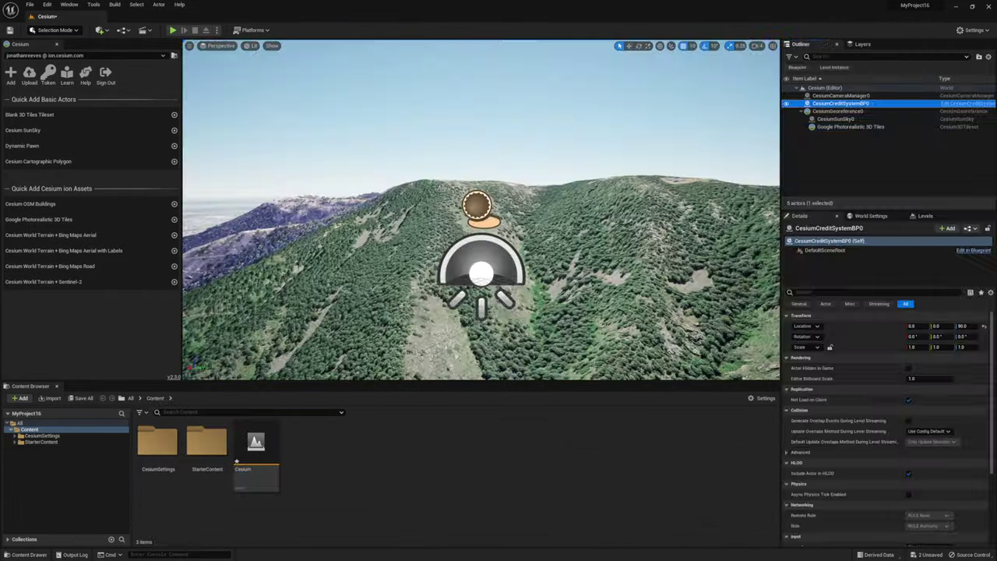
pyautogui.moveTo(481, 210); pyautogui.dragTo(624, 335, button='right')
pyautogui.press('w')
pyautogui.moveTo(755, 247); pyautogui.dragTo(771, 284, button='right')
pyautogui.press('w')
pyautogui.press('w')
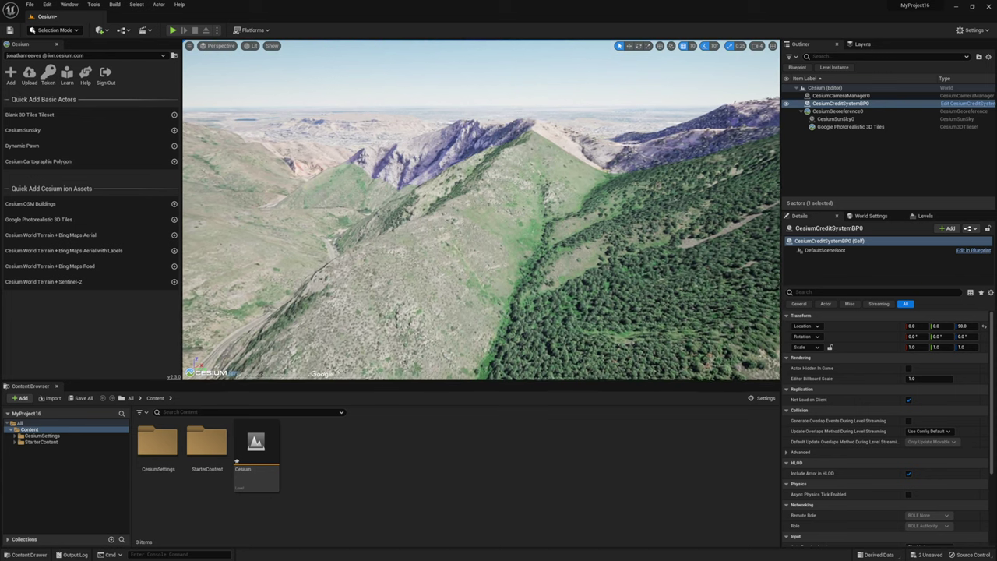
pyautogui.moveTo(755, 246); pyautogui.dragTo(755, 246, button='right')
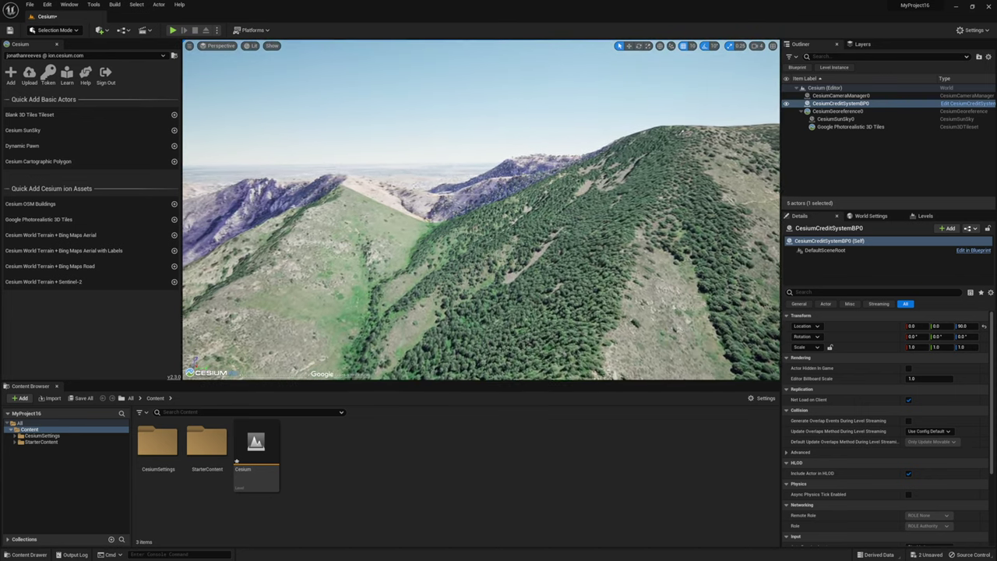
pyautogui.moveTo(481, 210); pyautogui.dragTo(616, 233, button='right')
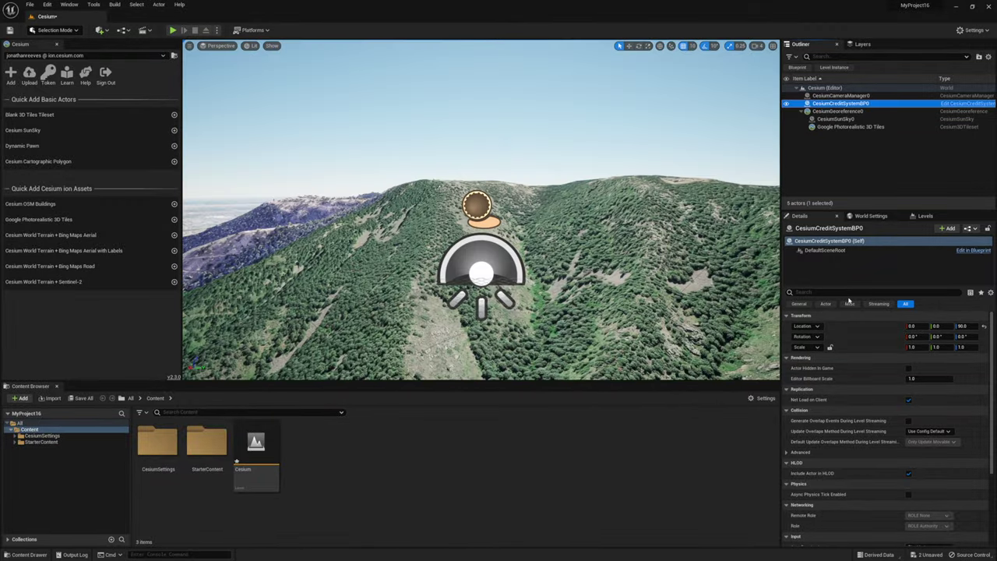
pyautogui.moveTo(481, 210); pyautogui.dragTo(480, 168, button='right')
# Switch to Google Maps in Chrome and copy the coordinates of a point inside the Tower of London.
pyautogui.press('super')
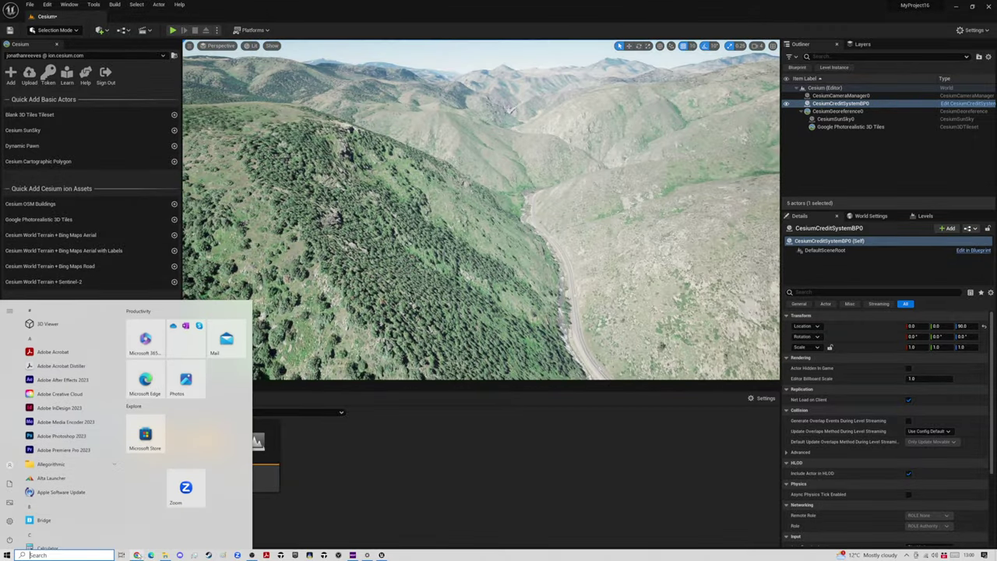
pyautogui.click(137, 557)
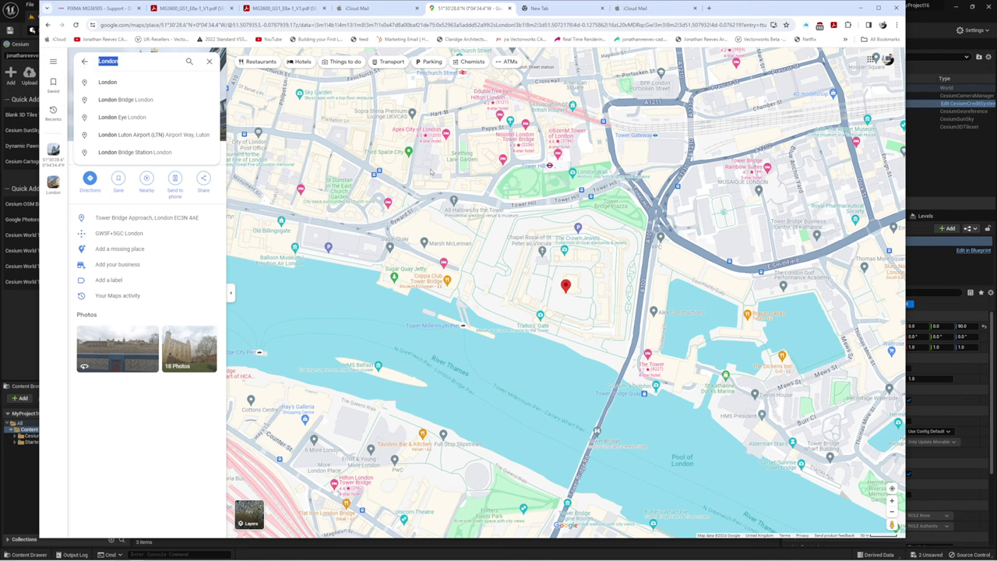
pyautogui.rightClick(545, 276)
pyautogui.click(571, 285)
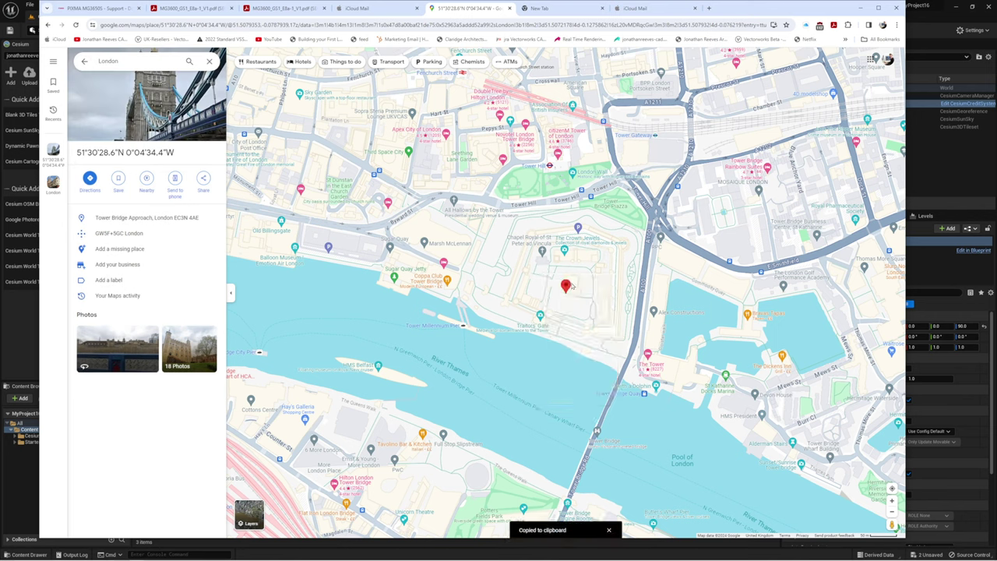
# Replace the London search text with the copied coordinates and look up that point on the map.
pyautogui.click(130, 60)
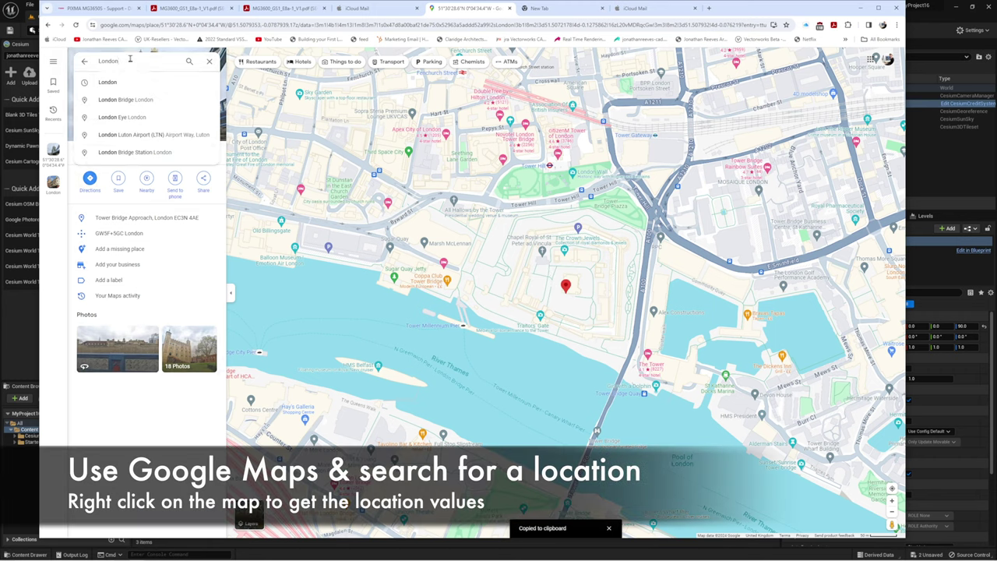
pyautogui.doubleClick(118, 60)
pyautogui.rightClick(133, 64)
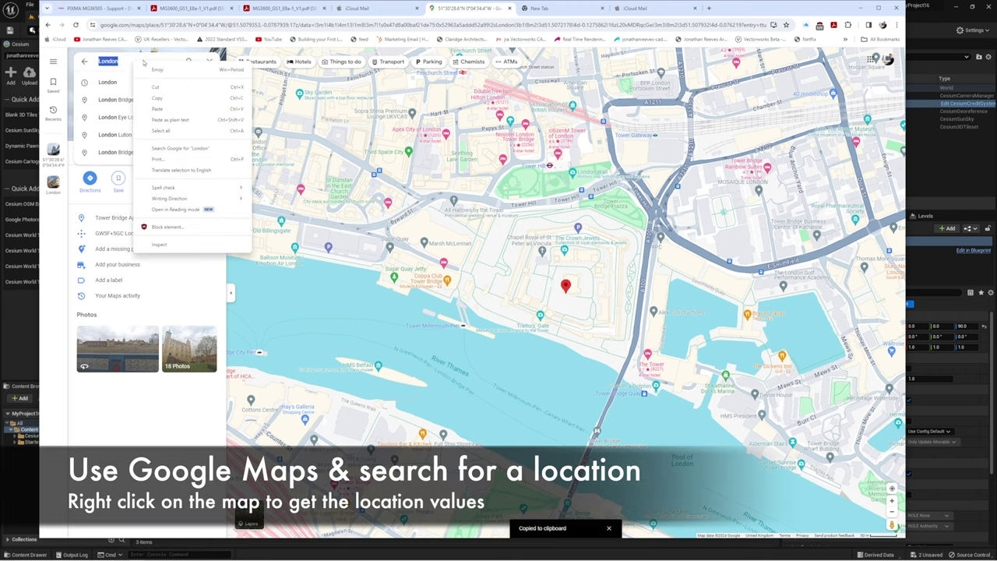
pyautogui.click(159, 109)
pyautogui.press('Return')
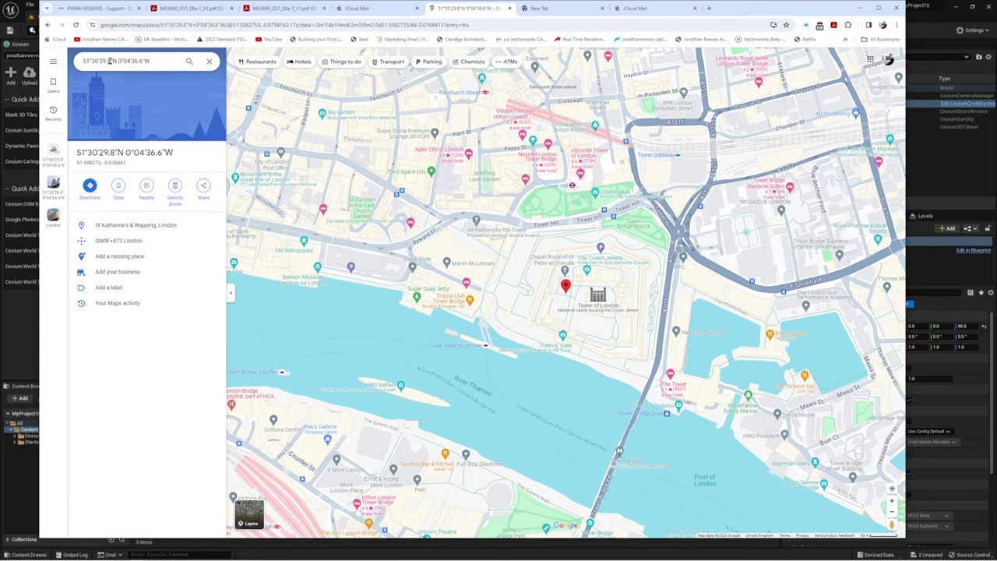
# Copy the decimal latitude 51.508273 from the details of the located point.
pyautogui.moveTo(111, 61); pyautogui.dragTo(71, 67)
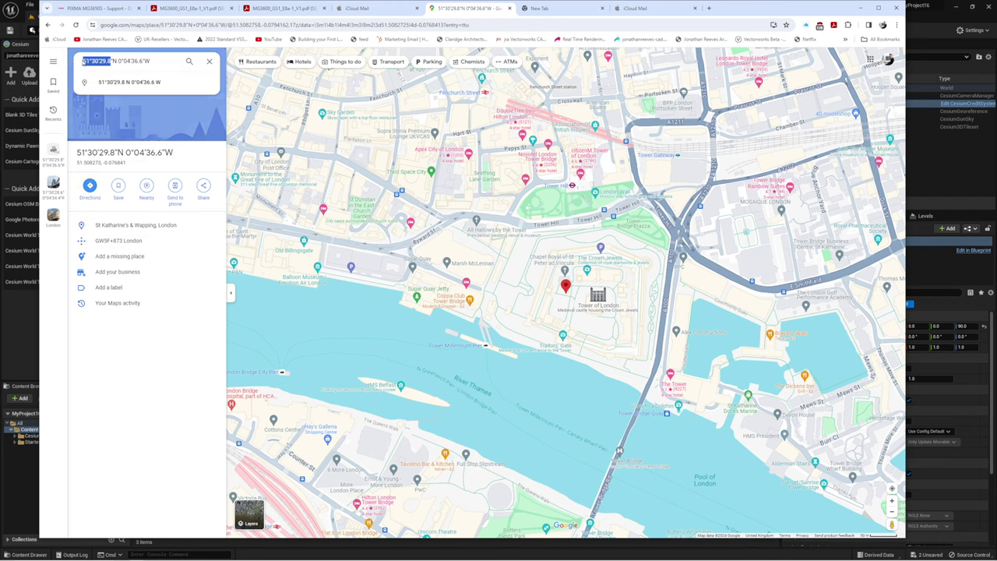
pyautogui.moveTo(76, 162); pyautogui.dragTo(110, 165)
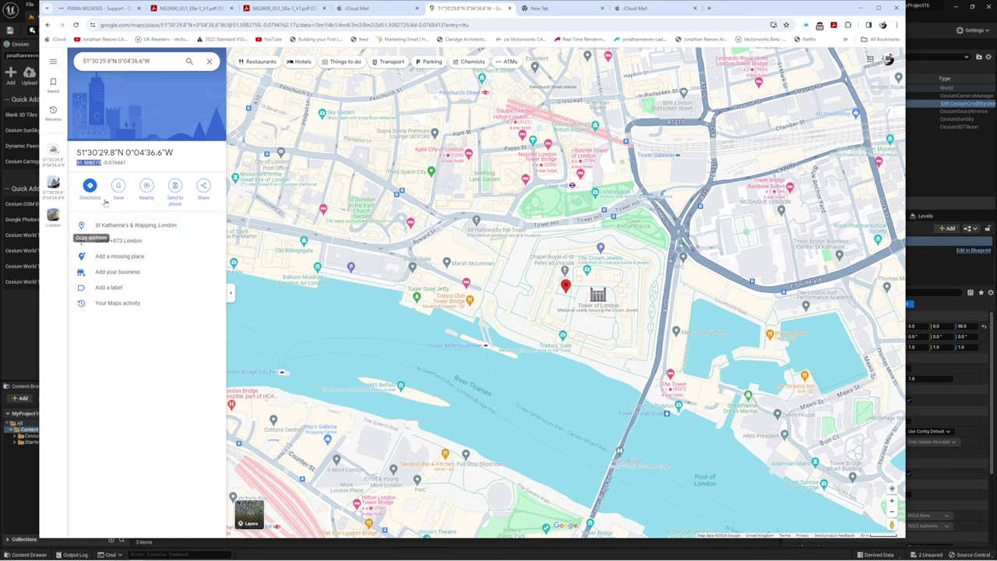
pyautogui.click(101, 169)
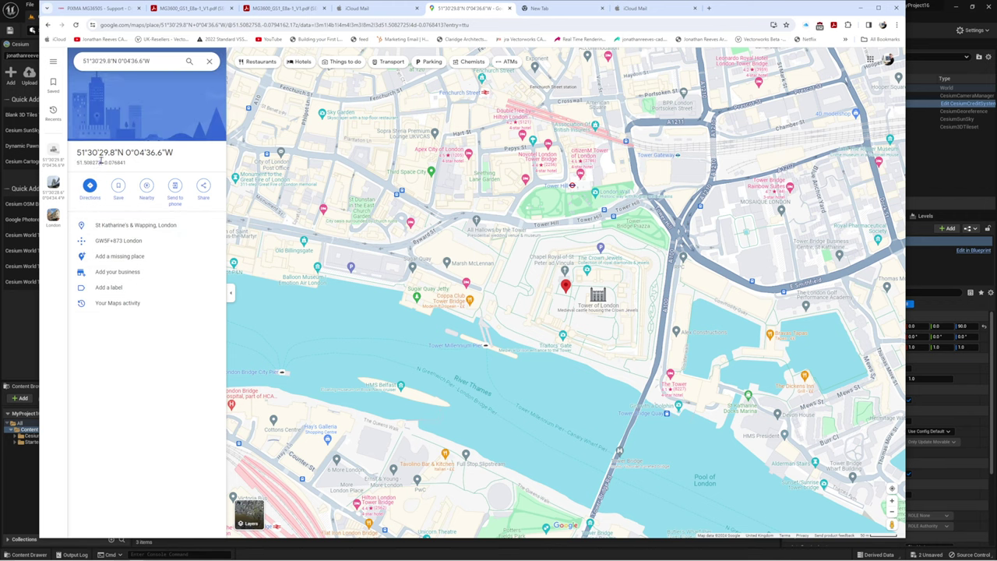
pyautogui.moveTo(102, 162); pyautogui.dragTo(71, 164)
pyautogui.rightClick(81, 162)
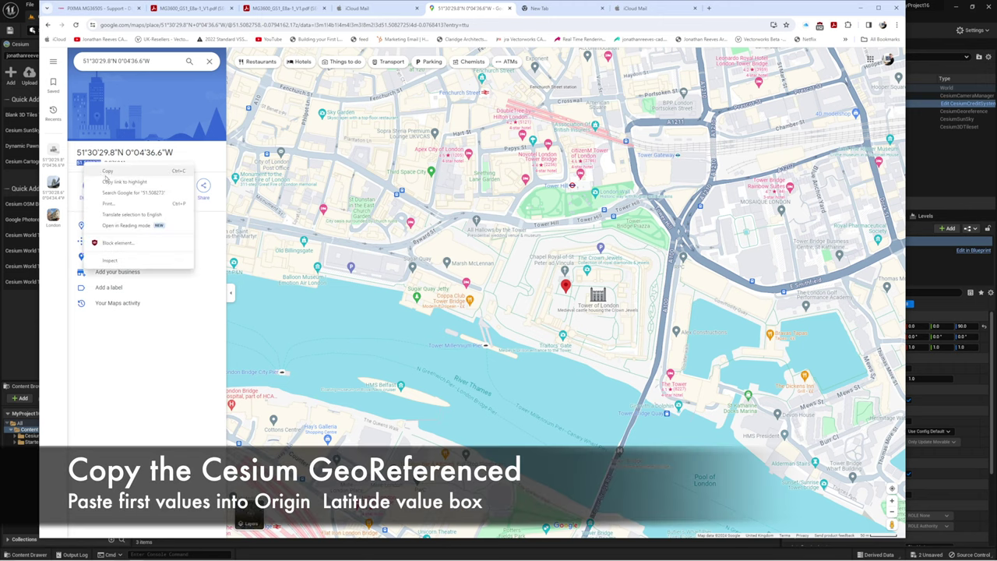
pyautogui.click(106, 174)
# Return to Unreal Engine and set CesiumGeoreference0's Origin Latitude to the copied 51.508273.
pyautogui.click(954, 263)
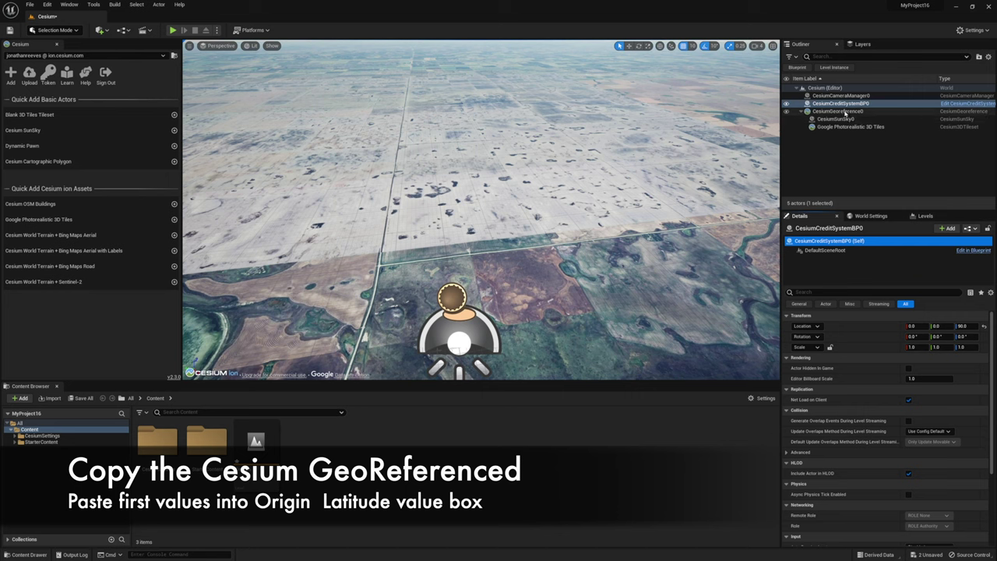
pyautogui.click(837, 111)
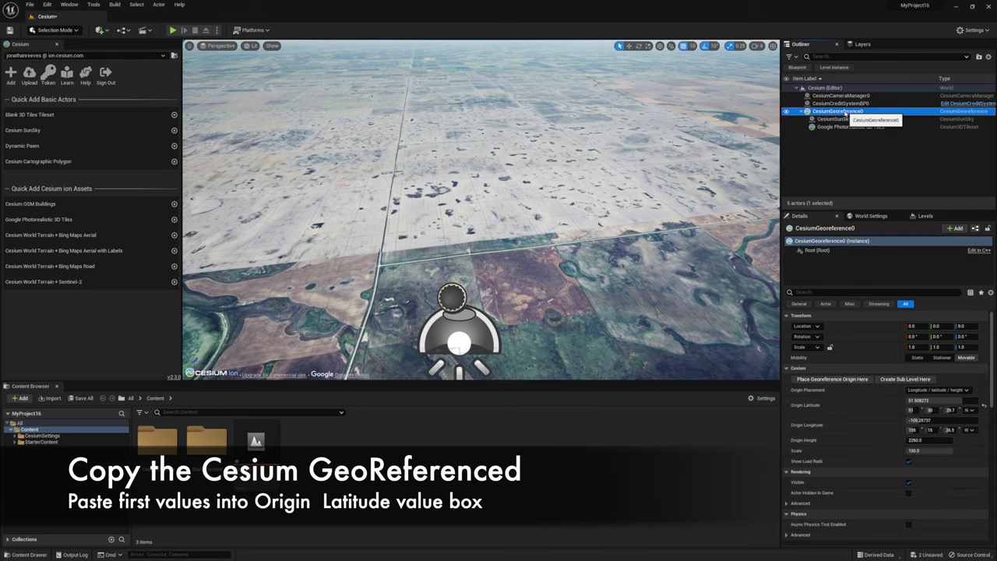
pyautogui.click(937, 399)
pyautogui.rightClick(936, 400)
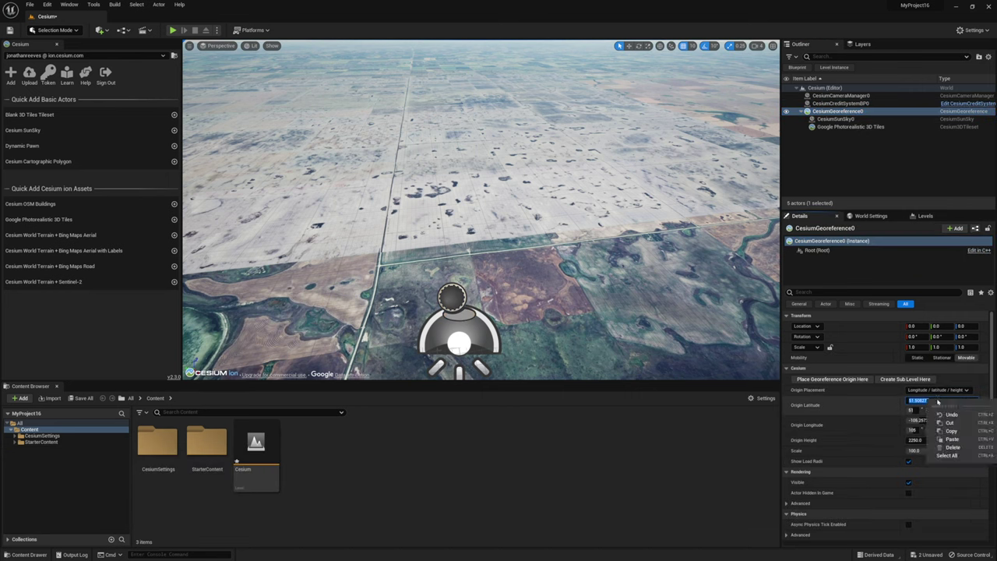
pyautogui.click(954, 441)
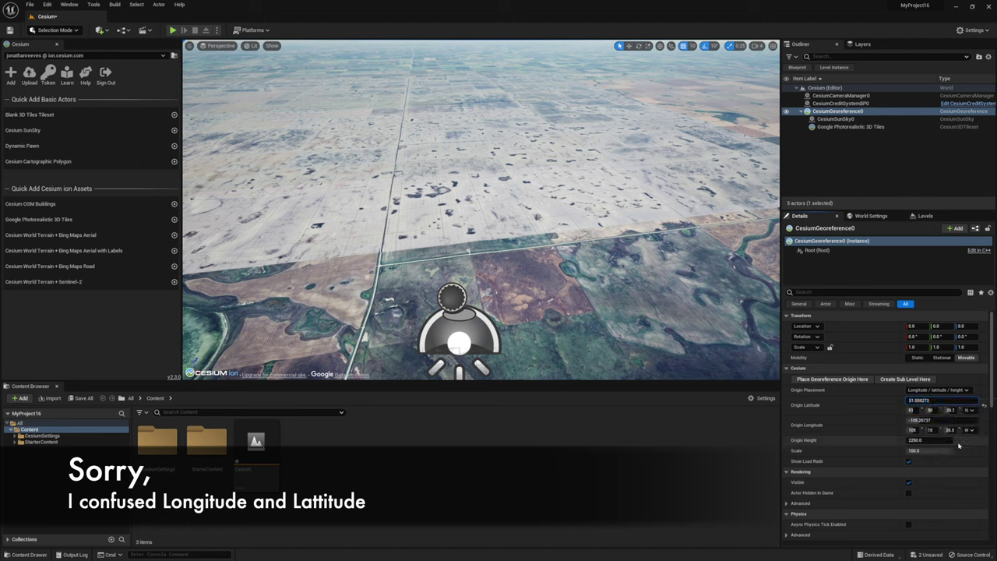
pyautogui.doubleClick(934, 399)
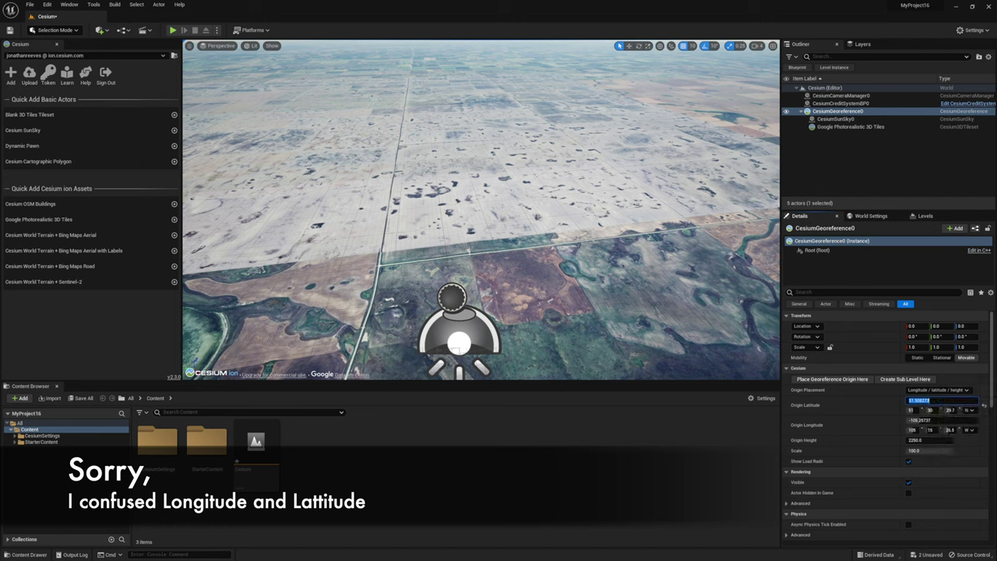
# Switch back to Google Maps and copy the point's decimal longitude -0.076841.
pyautogui.press('super')
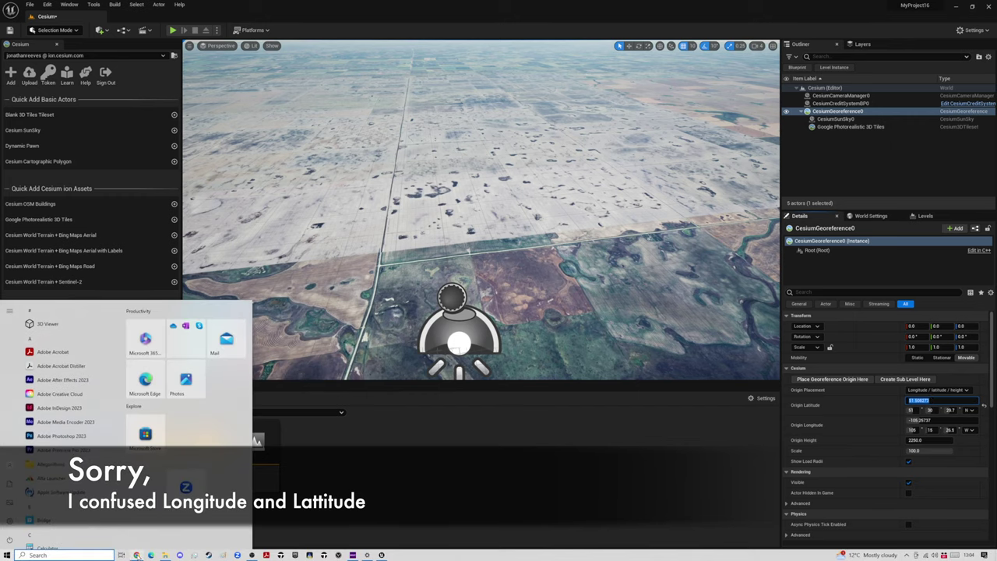
pyautogui.click(142, 341)
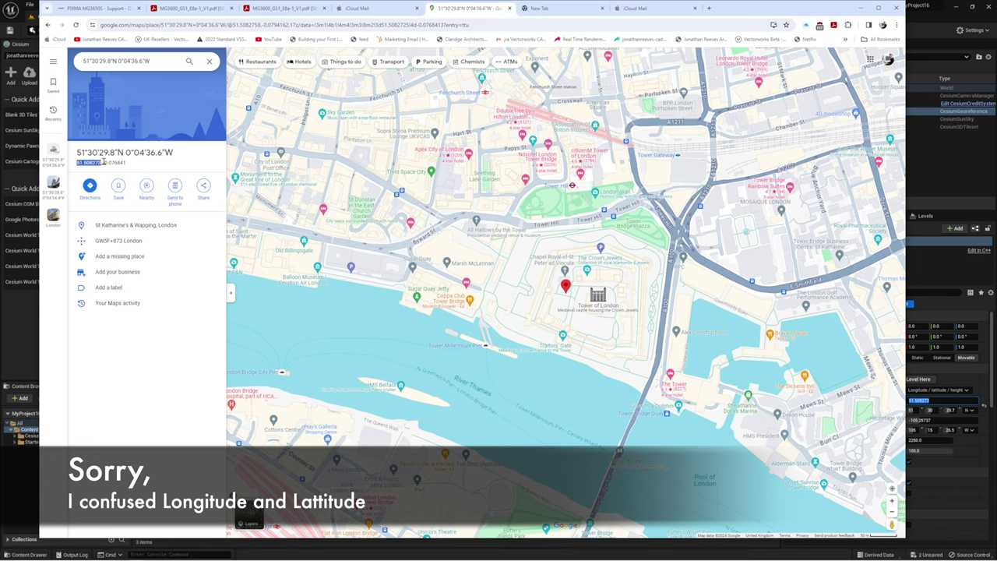
pyautogui.moveTo(103, 162); pyautogui.dragTo(130, 166)
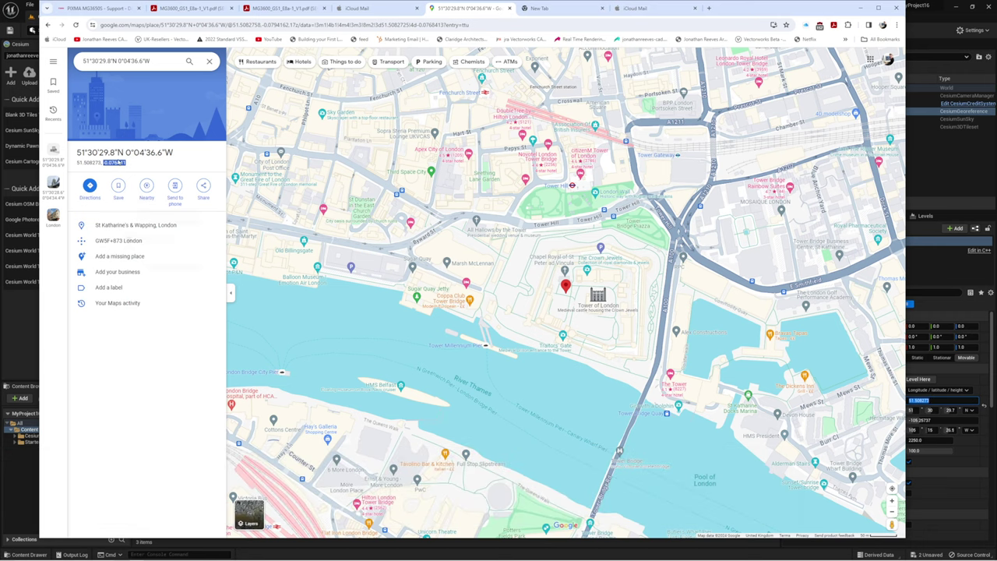
pyautogui.rightClick(118, 162)
pyautogui.click(145, 172)
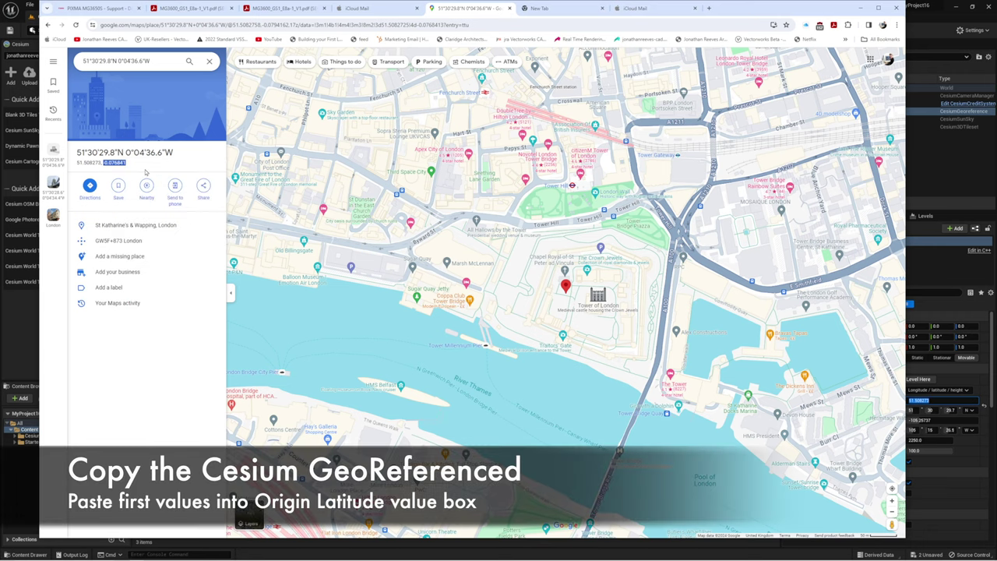
# Back in Unreal Engine, set CesiumGeoreference0's Origin Longitude to the copied -0.076841.
pyautogui.click(967, 446)
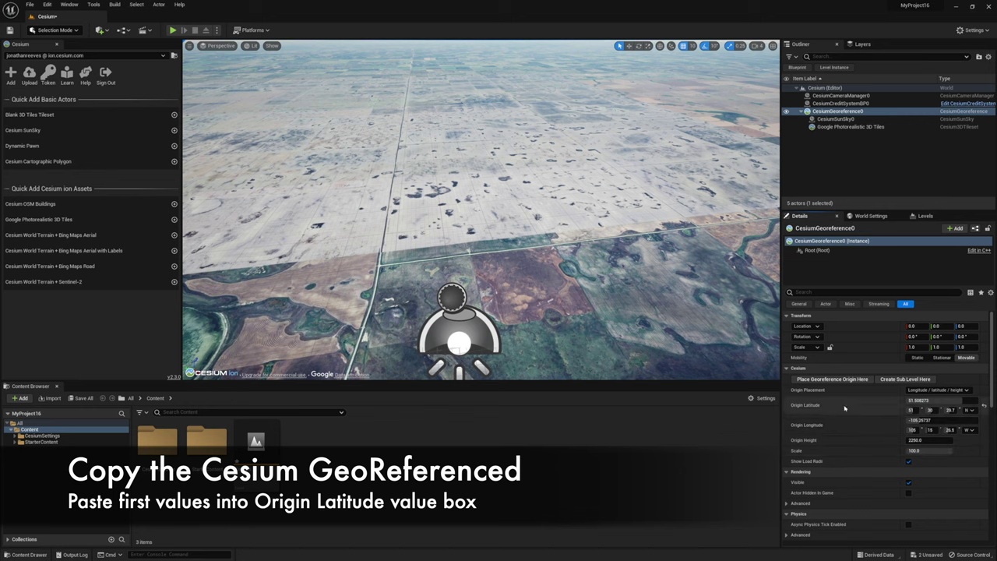
pyautogui.click(944, 421)
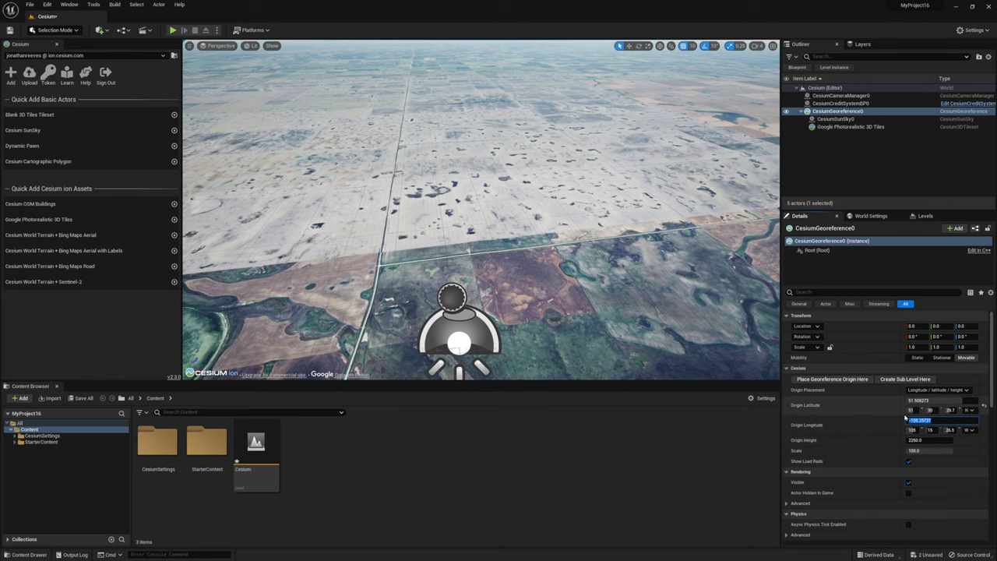
pyautogui.hotkey('ctrl', 'v')
pyautogui.press('Return')
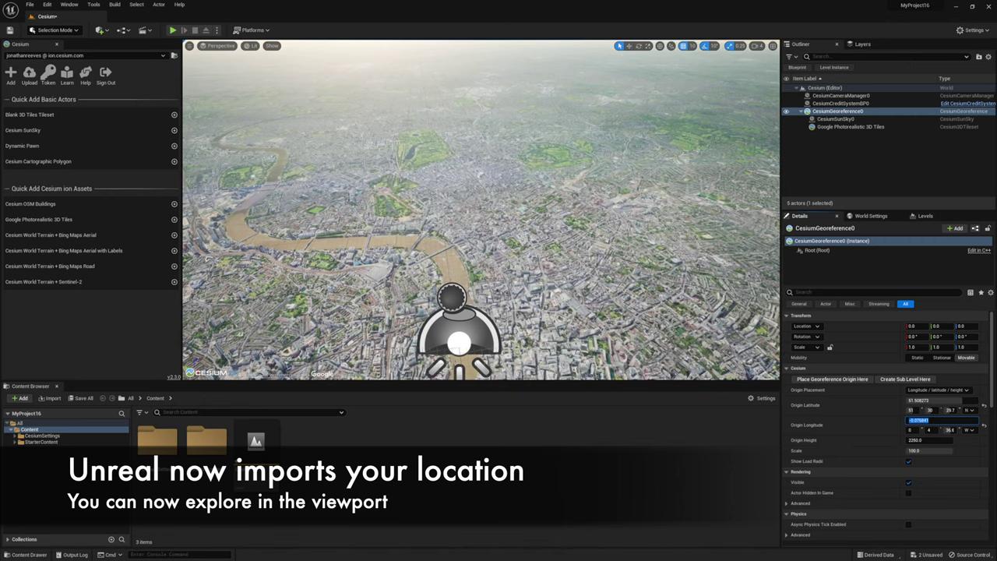
# Fly over London from high above the Thames down to the City's towers to examine the photorealistic buildings.
pyautogui.moveTo(480, 209); pyautogui.dragTo(553, 164, button='right')
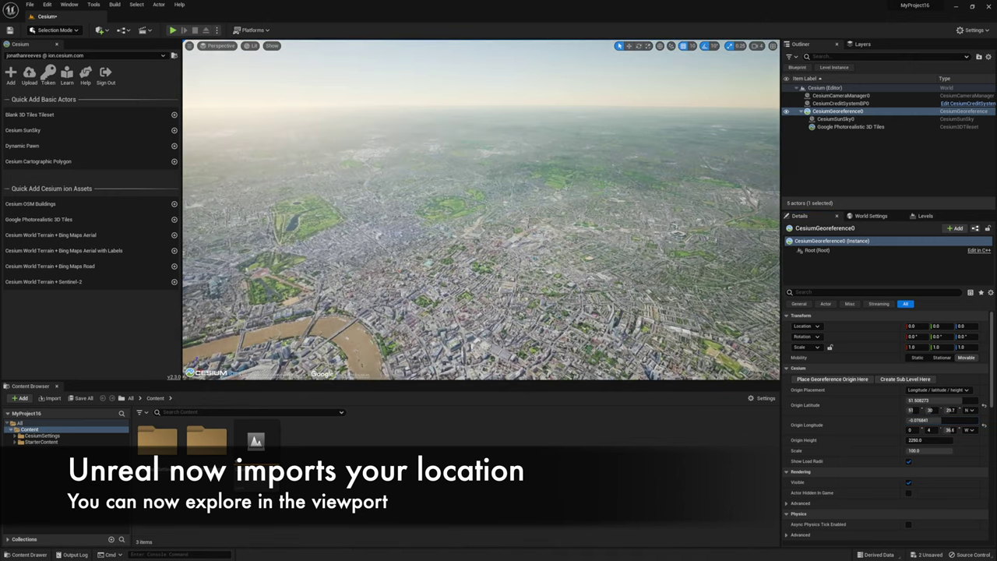
pyautogui.moveTo(481, 211); pyautogui.dragTo(505, 210, button='right')
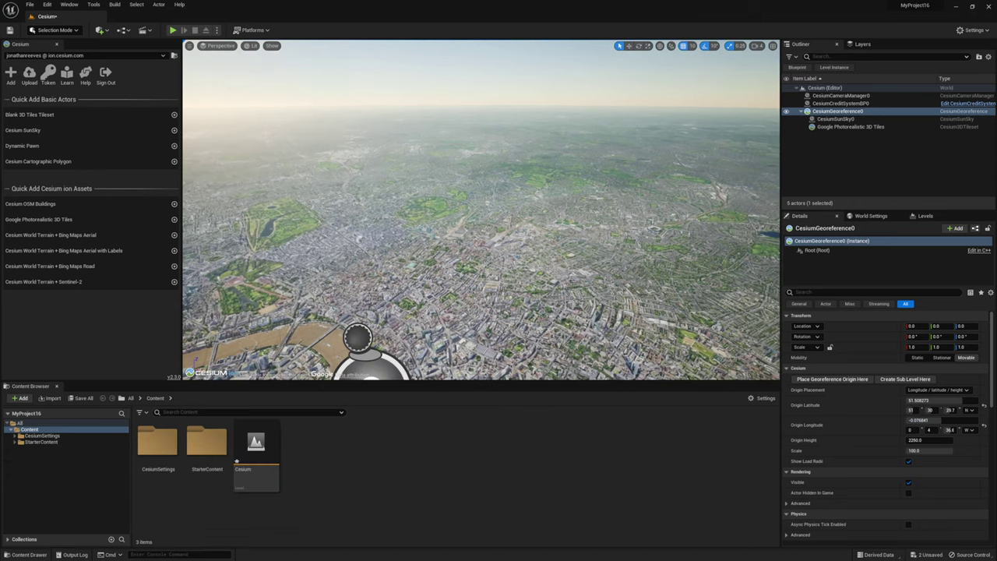
pyautogui.click(834, 112)
pyautogui.moveTo(481, 210); pyautogui.dragTo(623, 261, button='right')
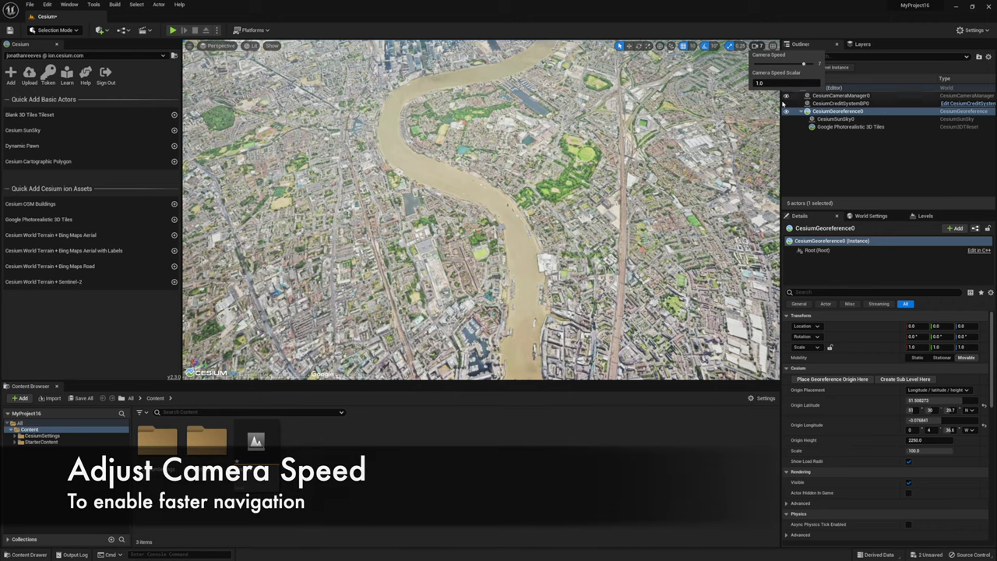
pyautogui.rightClick(581, 279)
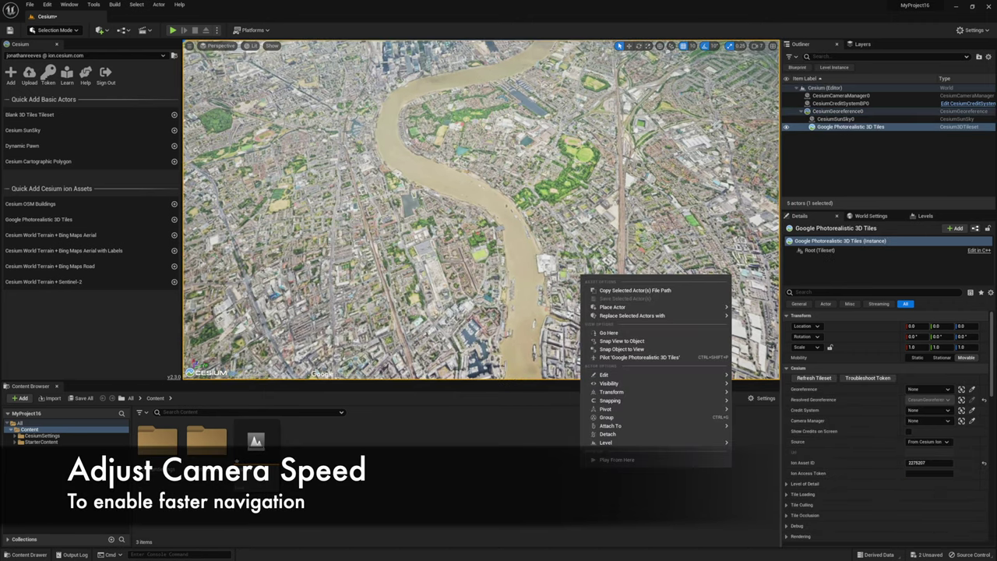
pyautogui.click(516, 263)
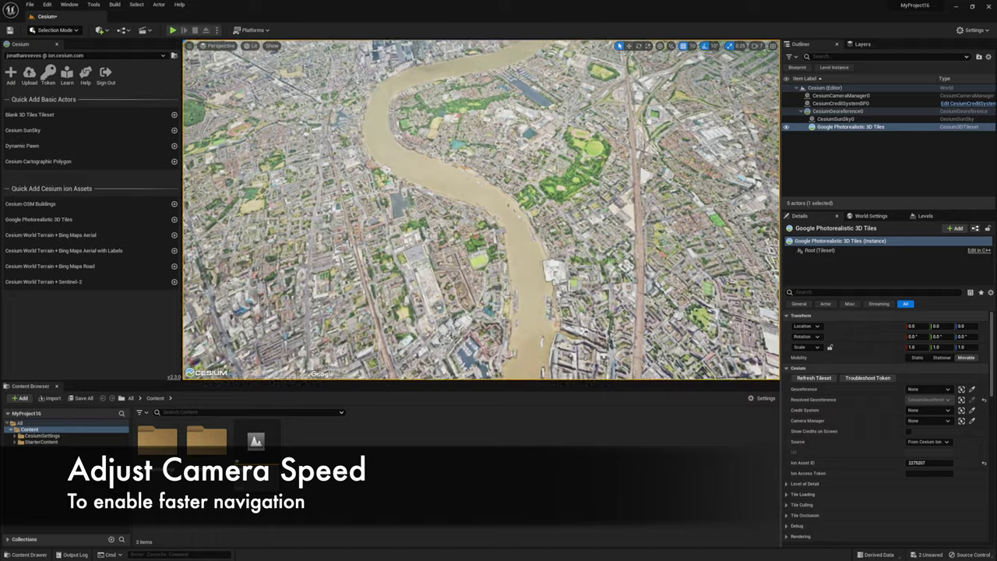
pyautogui.scroll(1, 531, 322)
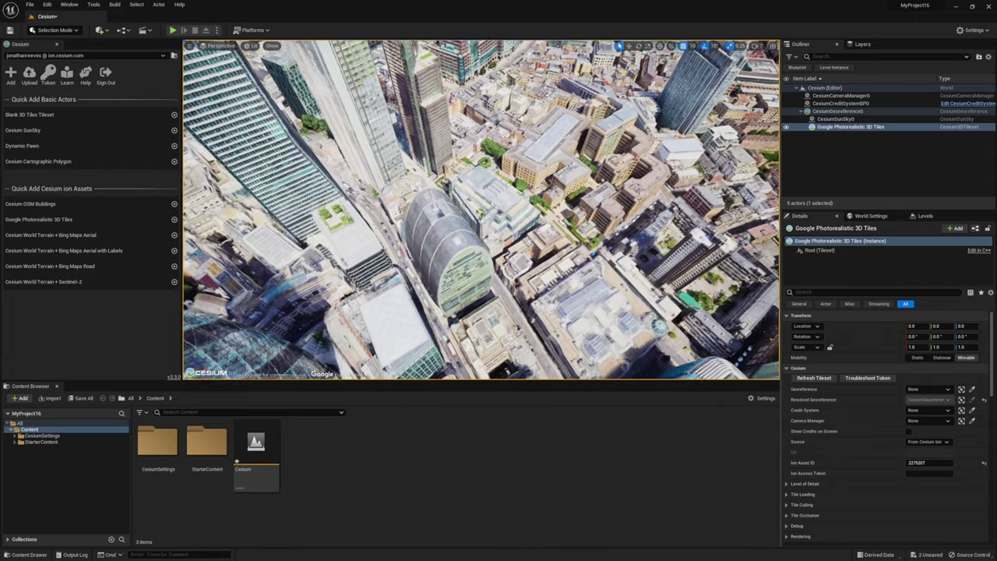
pyautogui.press('w')
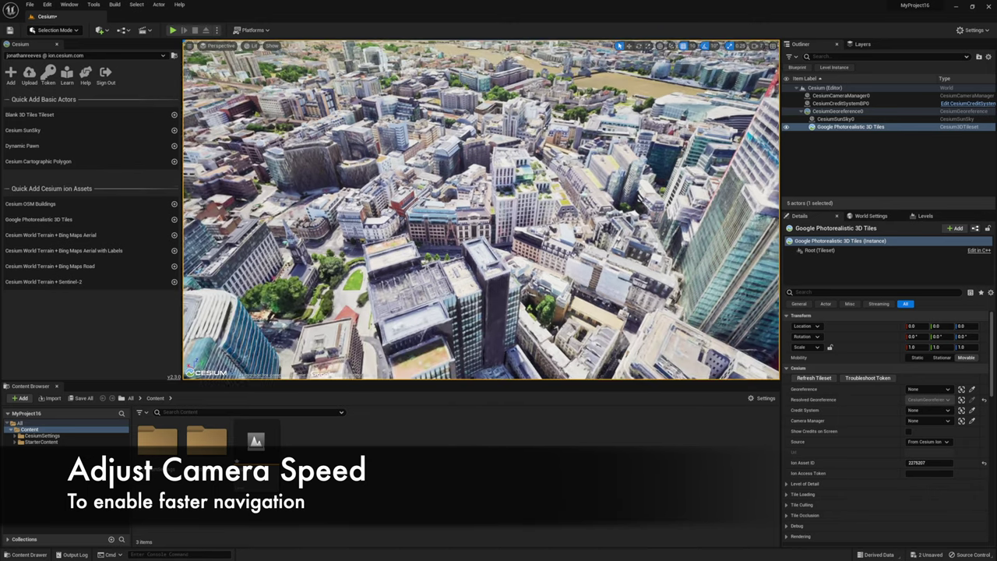
pyautogui.moveTo(481, 234); pyautogui.dragTo(480, 132, button='right')
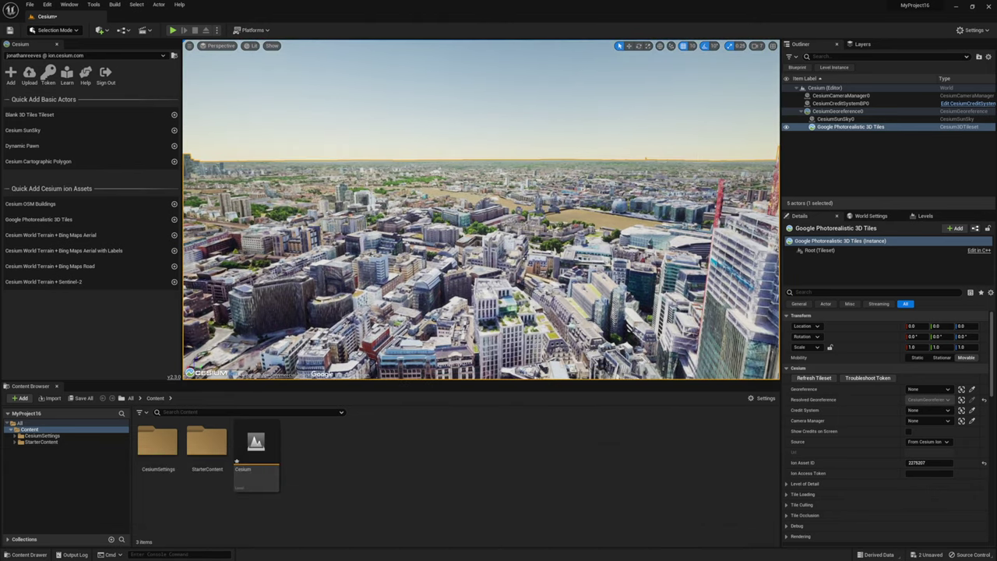
pyautogui.moveTo(685, 202); pyautogui.dragTo(569, 194, button='right')
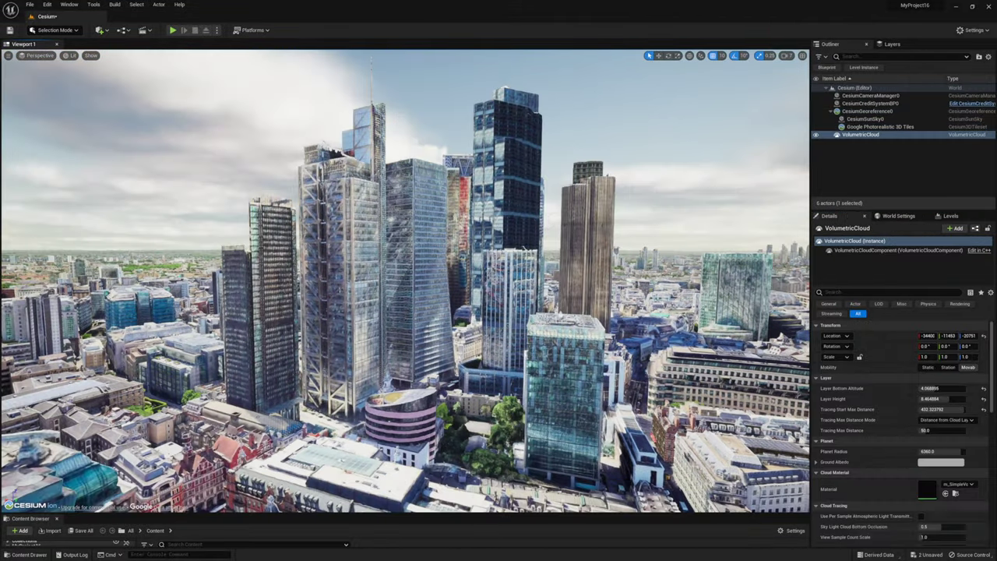
# Add a second Volumetric Cloud actor to the level and adjust its Layer Bottom Altitude.
pyautogui.click(99, 29)
pyautogui.moveTo(124, 127)
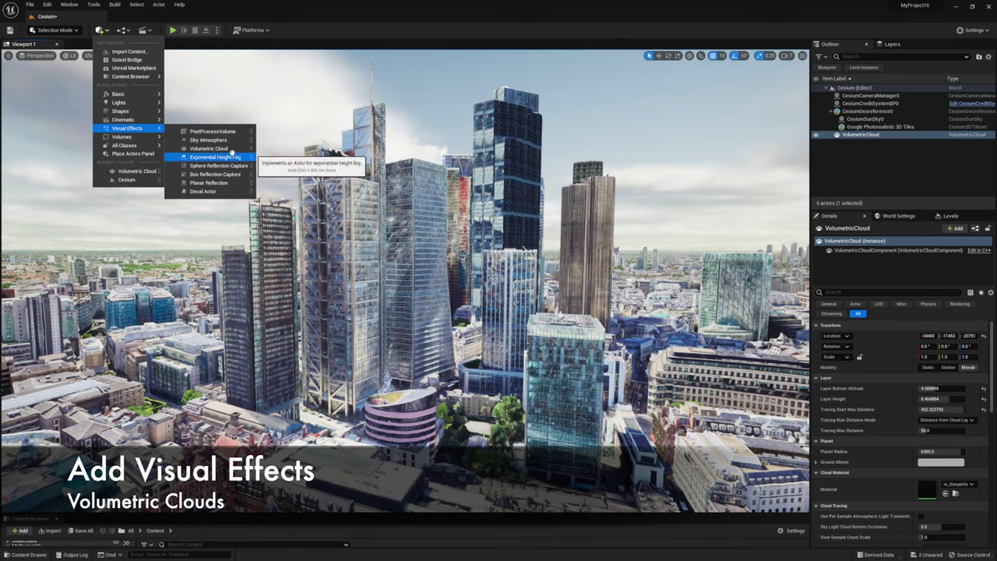
pyautogui.click(208, 148)
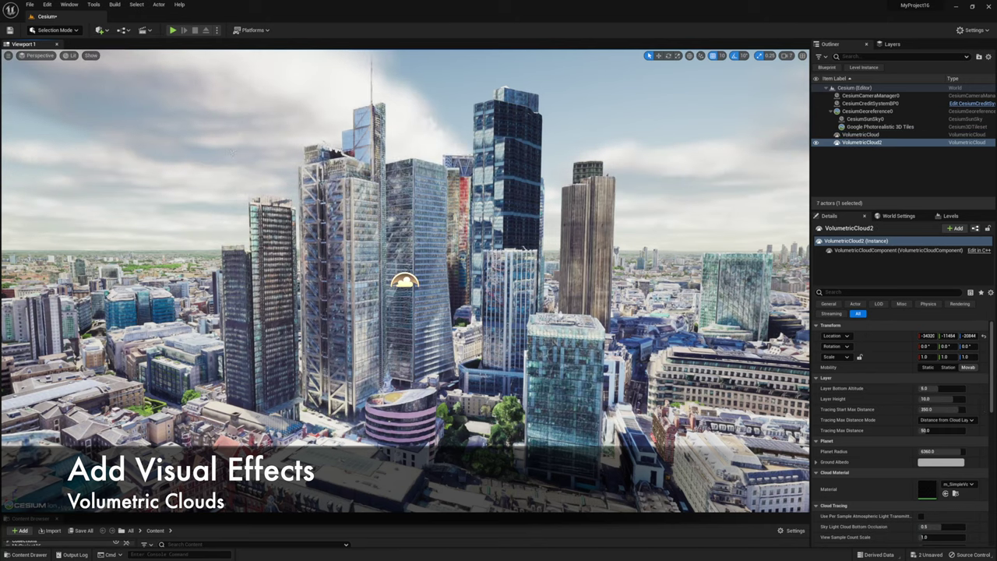
pyautogui.click(871, 251)
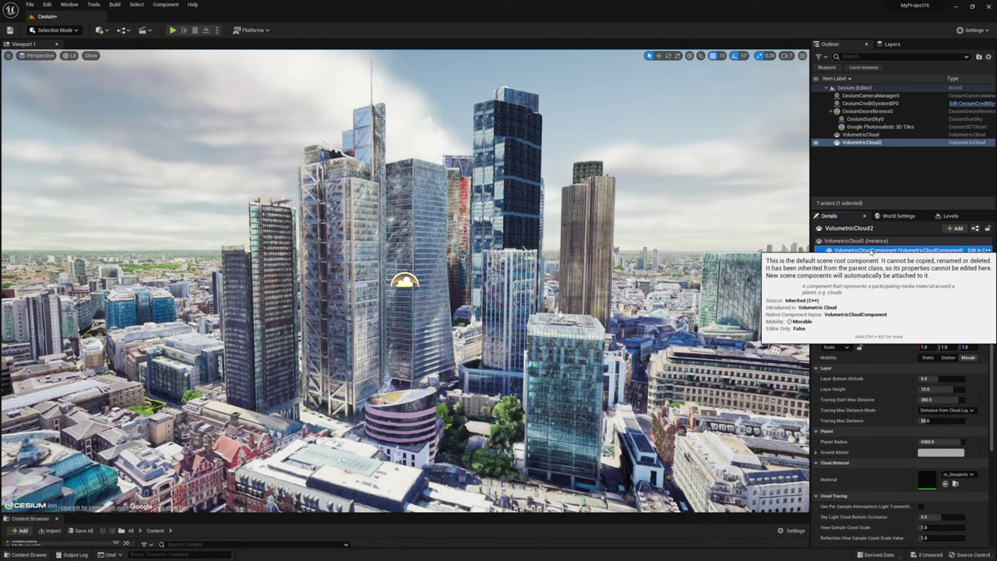
pyautogui.click(862, 143)
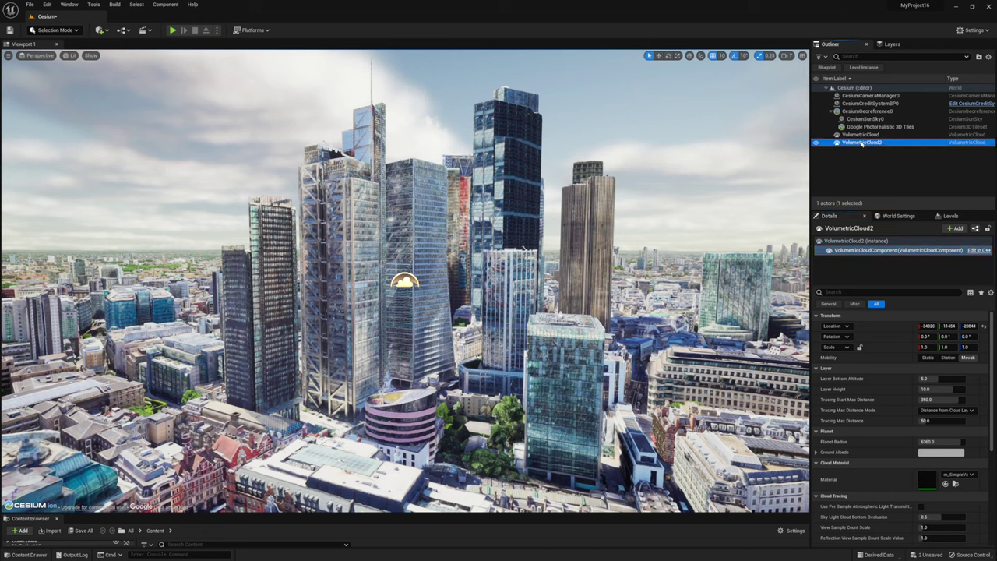
pyautogui.click(935, 379)
pyautogui.moveTo(949, 379)
pyautogui.mouseDown()
pyautogui.moveTo(961, 379)
pyautogui.moveTo(949, 378)
pyautogui.mouseUp()
pyautogui.moveTo(405, 281); pyautogui.dragTo(538, 287, button='right')
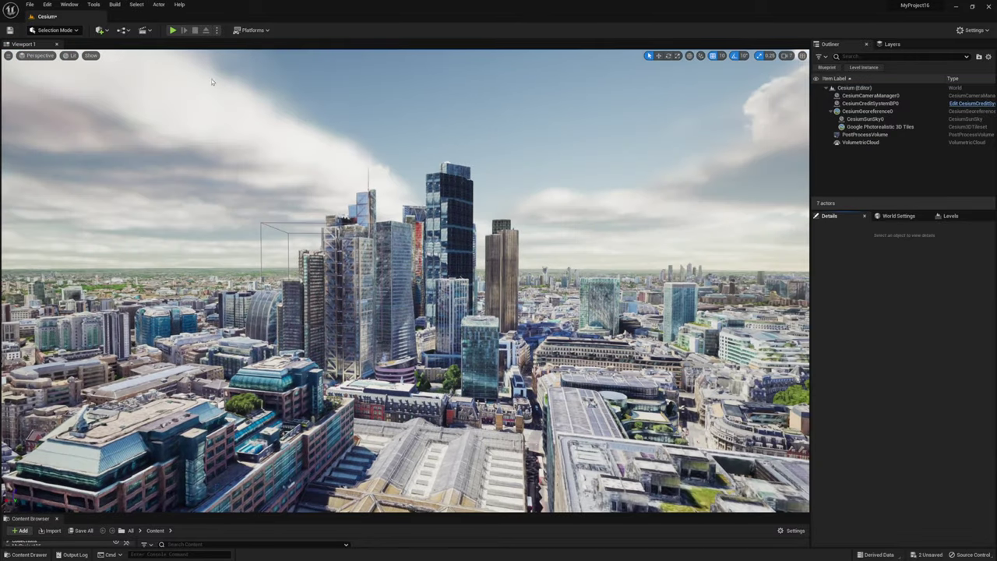
# Add an Exponential Height Fog actor to the level and reduce its Fog Density to about 0.0096.
pyautogui.click(106, 31)
pyautogui.moveTo(136, 128)
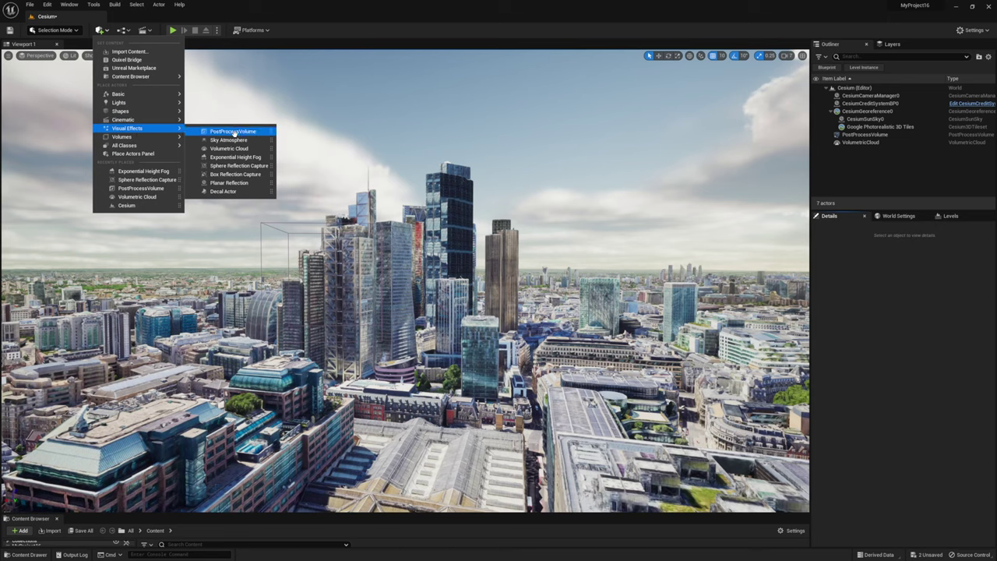
pyautogui.click(257, 157)
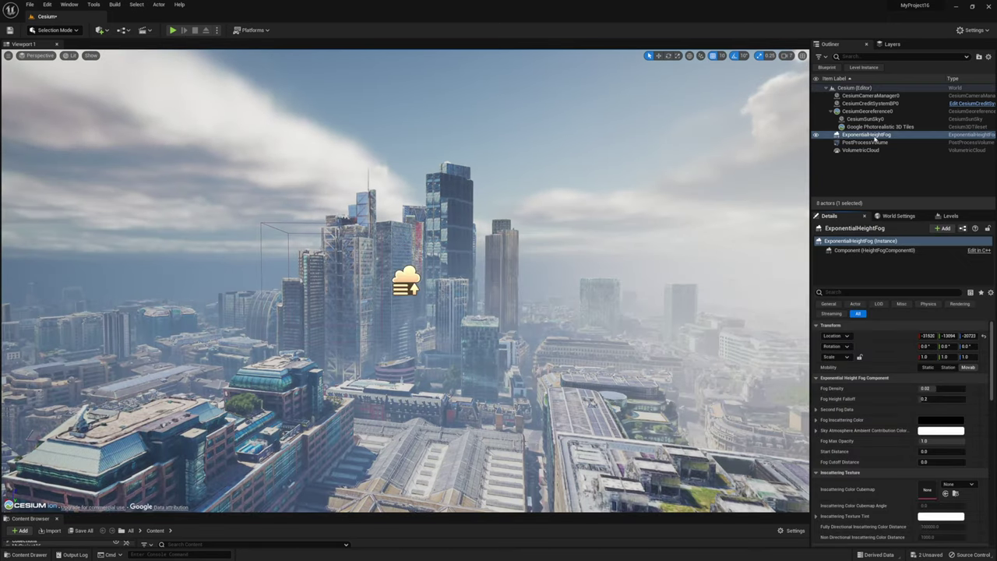
pyautogui.moveTo(935, 388)
pyautogui.mouseDown()
pyautogui.moveTo(946, 388)
pyautogui.moveTo(926, 388)
pyautogui.mouseUp()
pyautogui.moveTo(498, 281); pyautogui.dragTo(390, 277, button='right')
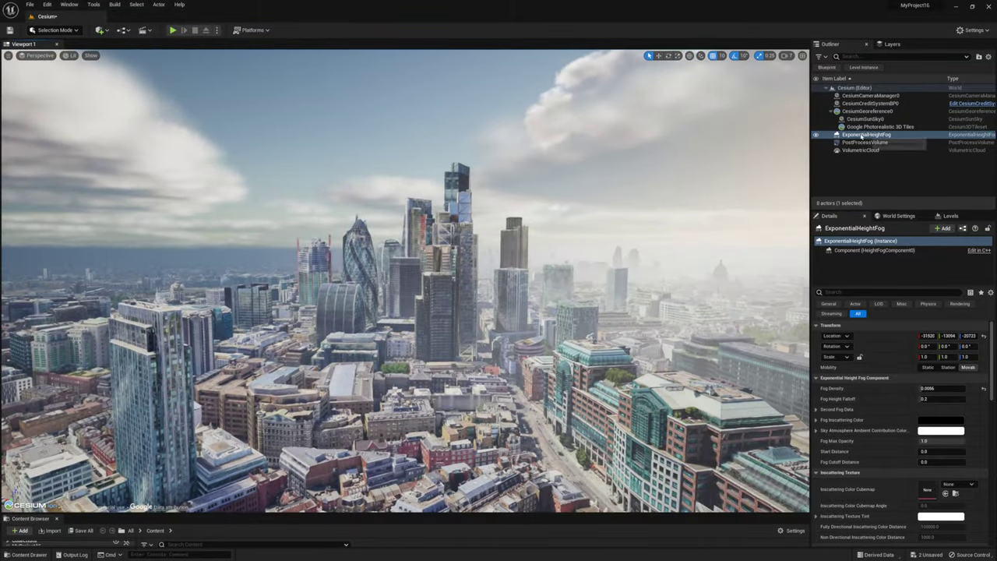
# Reduce the fog's Fog Height Falloff to about 0.065 and toggle the fog's visibility off and on to compare.
pyautogui.click(931, 398)
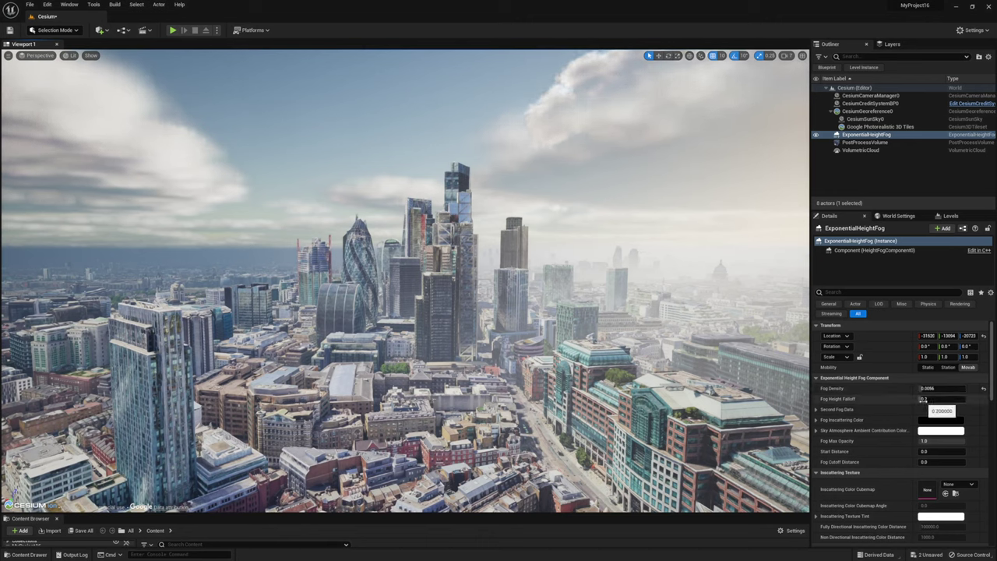
pyautogui.moveTo(927, 398); pyautogui.dragTo(920, 398)
pyautogui.click(816, 135)
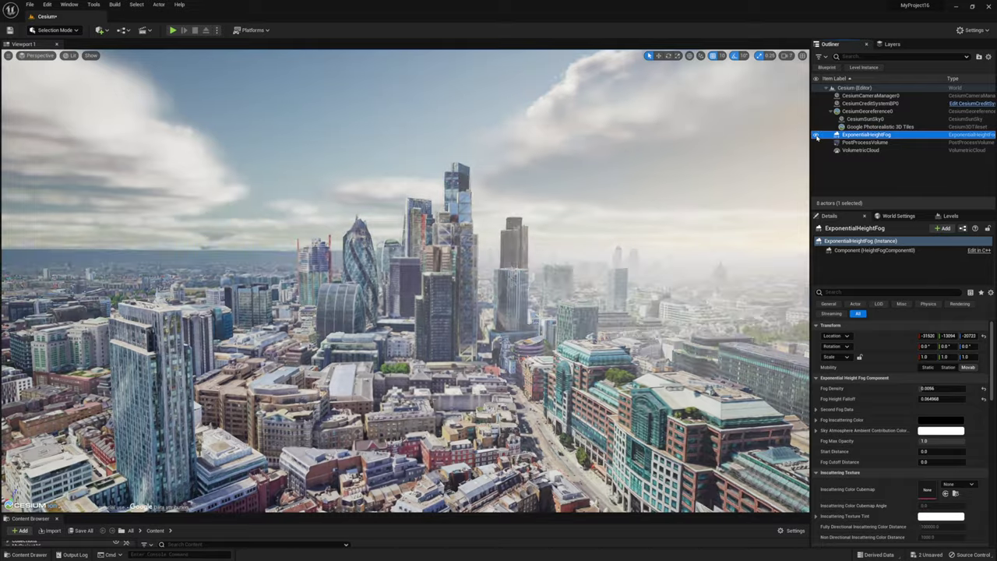
pyautogui.click(816, 135)
# Fly over the City and the surrounding districts to examine how the fog affects the view.
pyautogui.moveTo(545, 280); pyautogui.dragTo(479, 335, button='right')
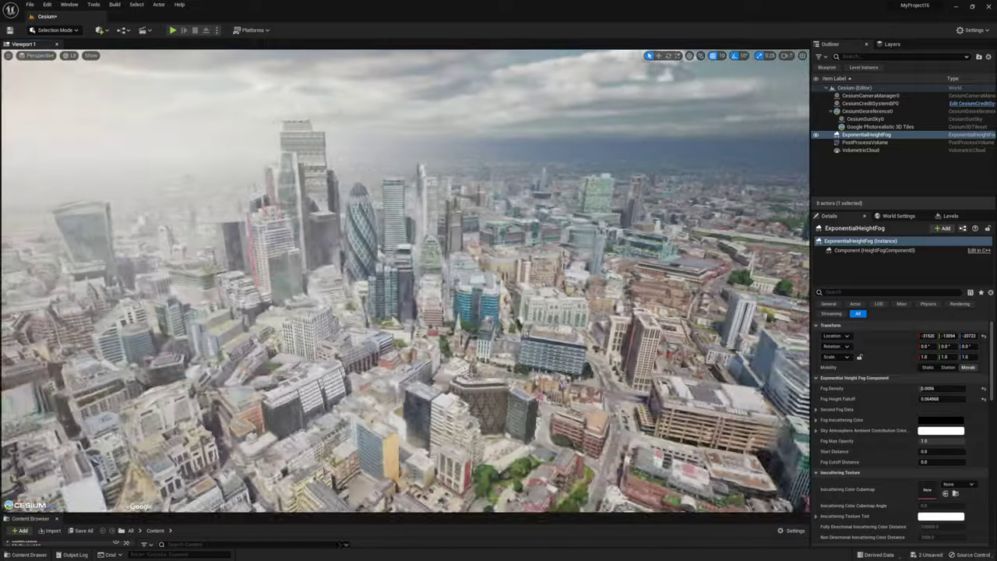
pyautogui.moveTo(479, 335); pyautogui.dragTo(755, 324, button='right')
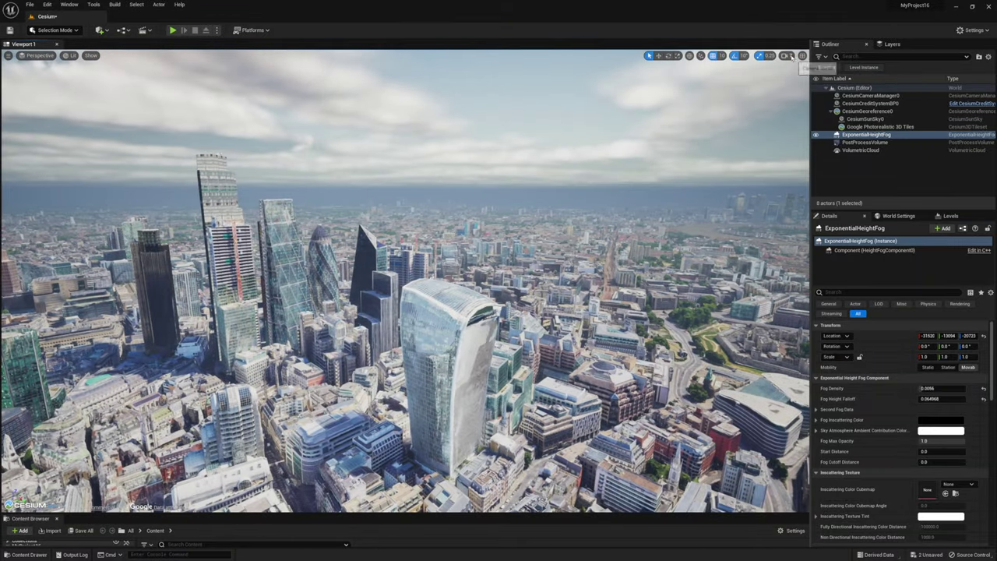
pyautogui.click(457, 315)
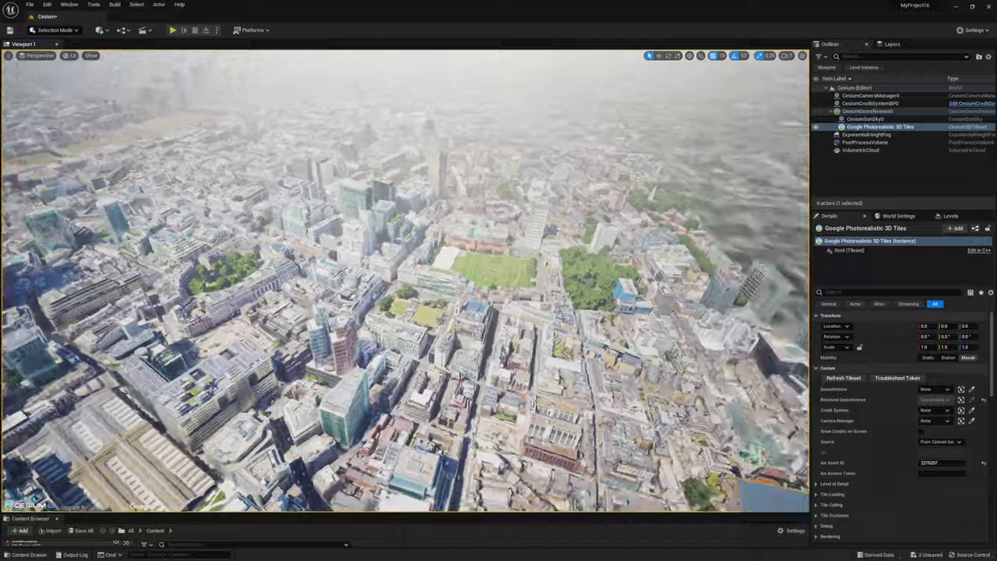
pyautogui.moveTo(406, 280); pyautogui.dragTo(483, 232, button='right')
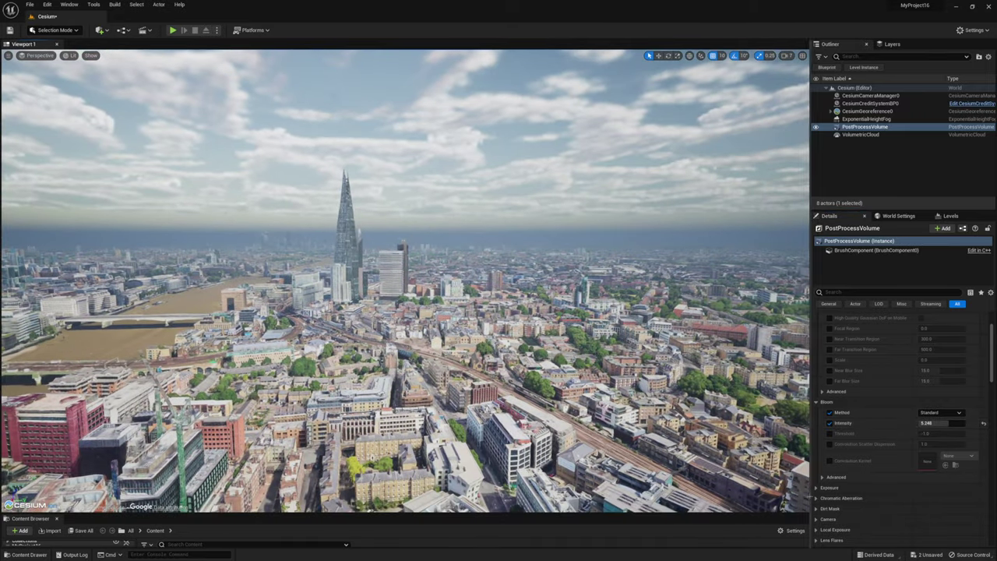
# In the PostProcessVolume, enable Chromatic Aberration's Intensity and Start Offset and set the Intensity to 4.
pyautogui.click(818, 499)
pyautogui.click(830, 509)
pyautogui.click(829, 519)
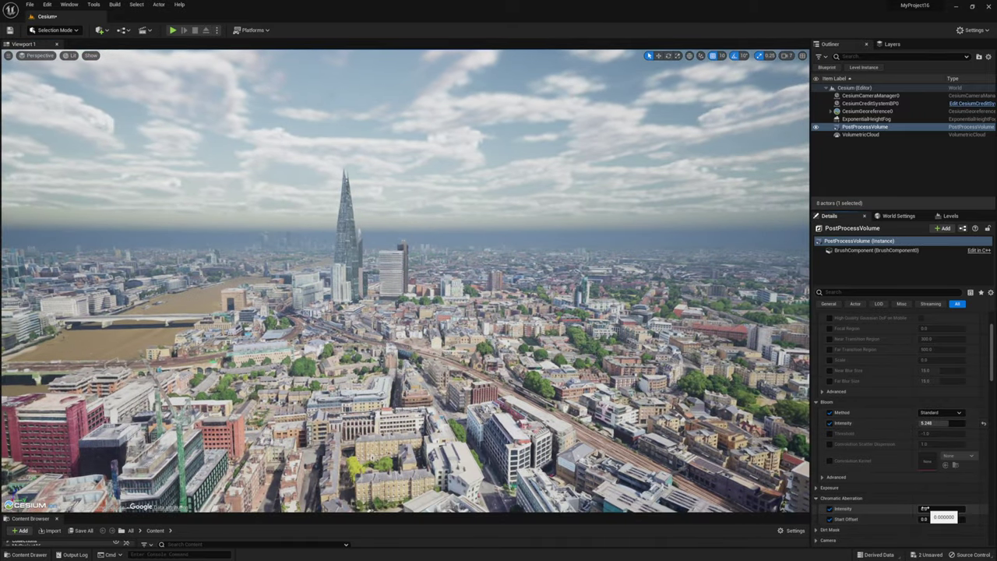
pyautogui.write('4')
pyautogui.press('Return')
pyautogui.press('w')
pyautogui.moveTo(634, 442)
pyautogui.mouseDown(button='right')
pyautogui.moveTo(566, 442)
pyautogui.moveTo(623, 443)
pyautogui.mouseUp(button='right')
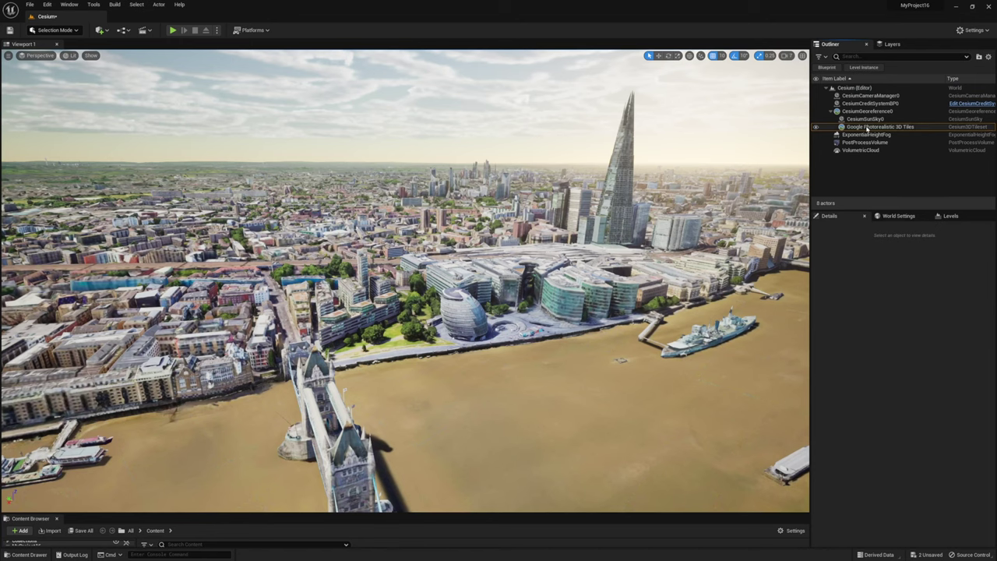
# Set the Google Photorealistic 3D Tiles actor's Maximum Screen Space Error to 10 under Level of Detail.
pyautogui.click(871, 127)
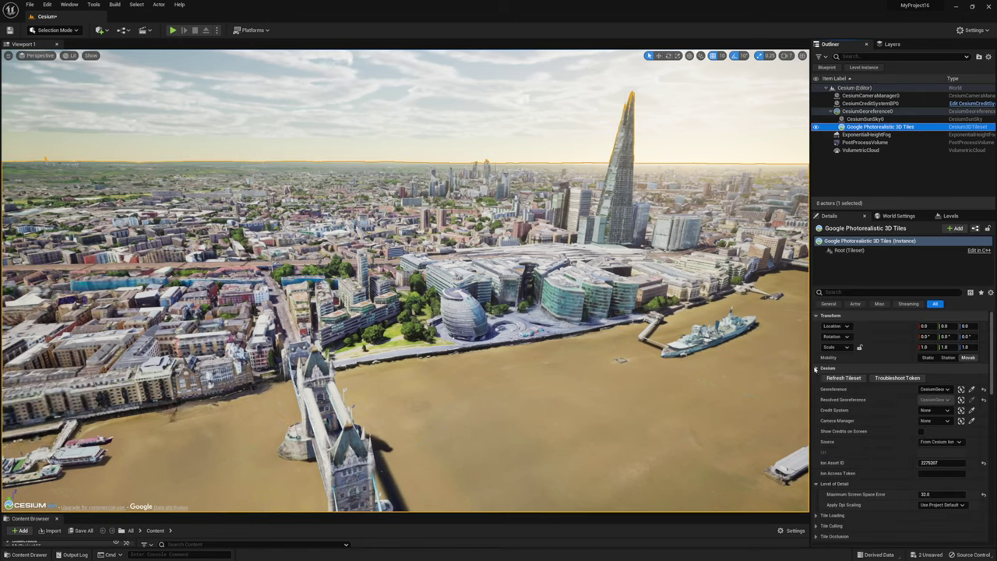
pyautogui.click(817, 369)
pyautogui.click(817, 368)
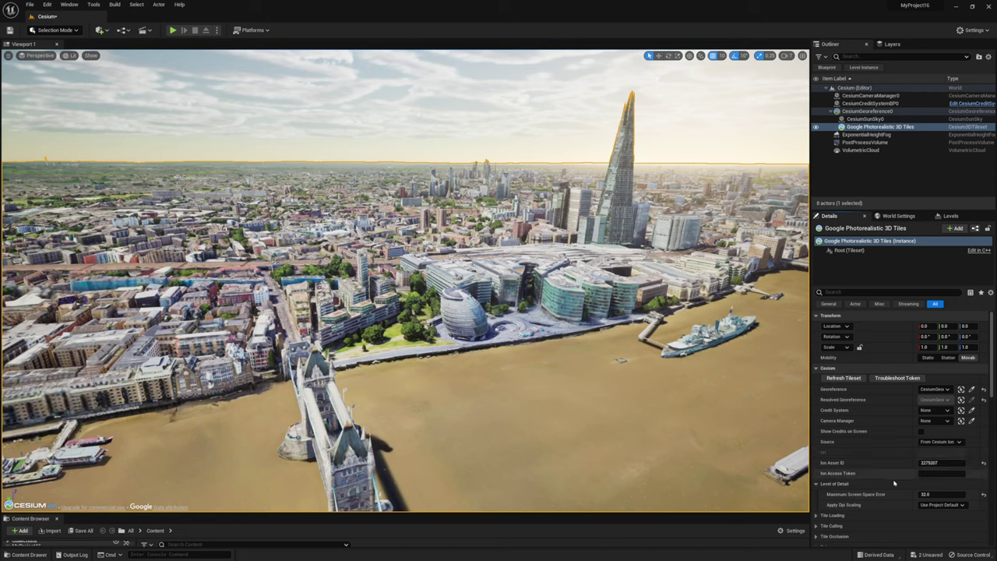
pyautogui.click(816, 484)
pyautogui.click(817, 484)
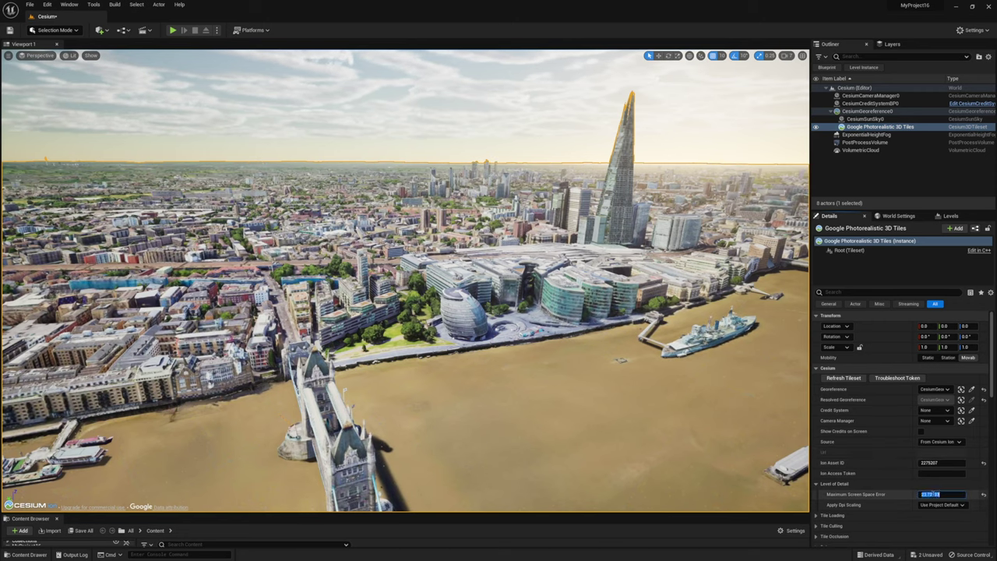
pyautogui.click(947, 492)
pyautogui.write('10')
pyautogui.press('Return')
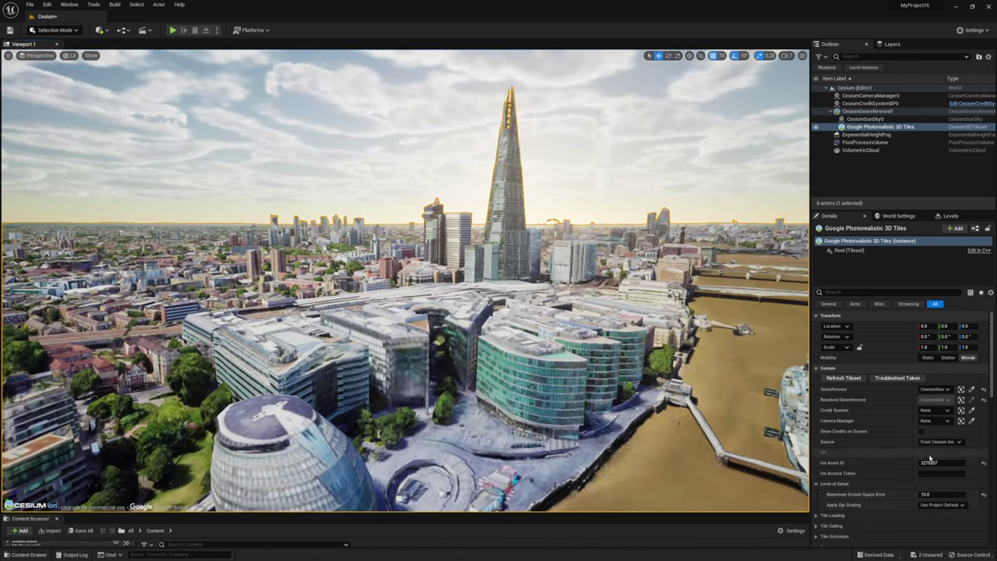
# Raise the tileset's Maximum Screen Space Error to 60 and check the coarser detail around the Shard.
pyautogui.click(955, 463)
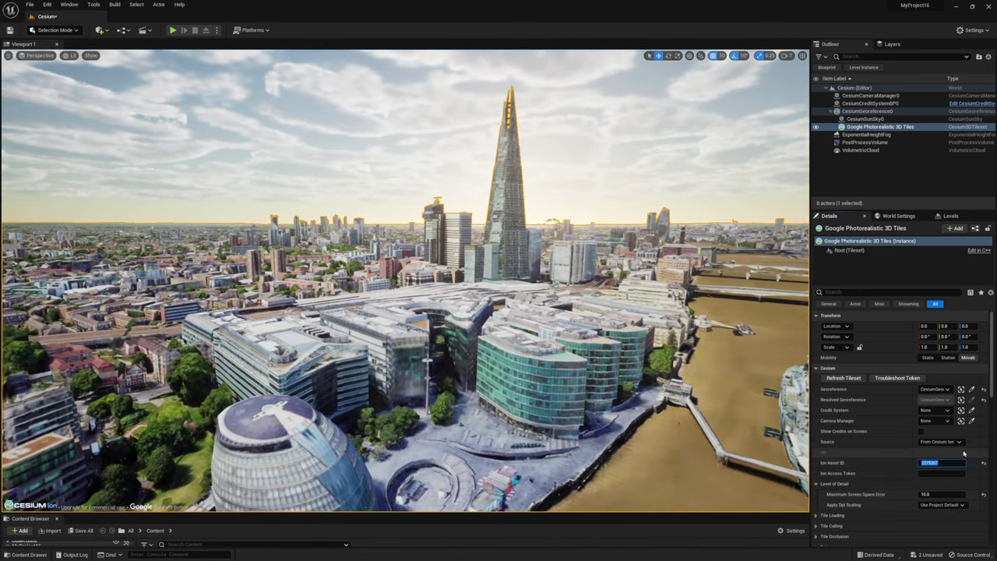
pyautogui.click(941, 495)
pyautogui.write('60')
pyautogui.press('Return')
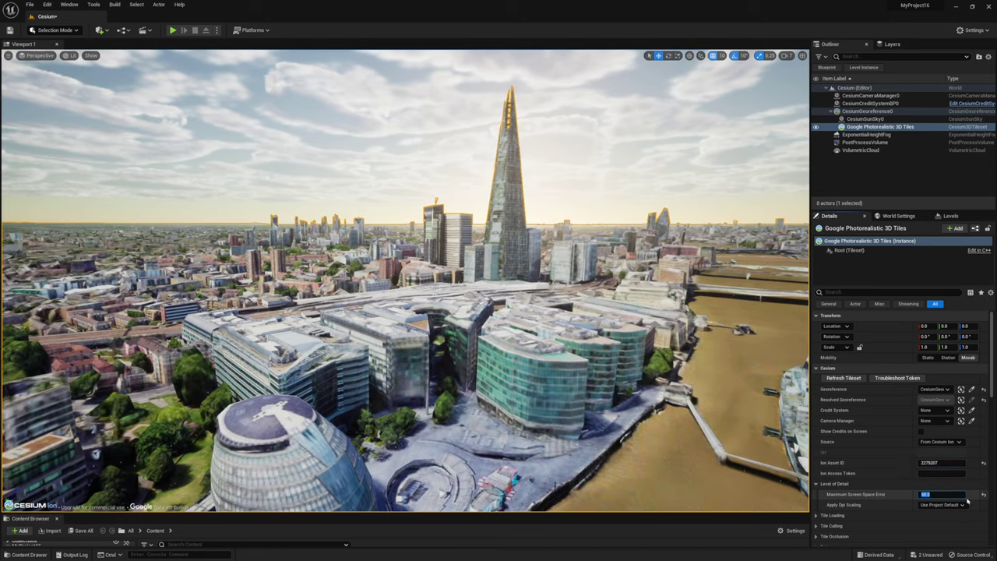
pyautogui.moveTo(499, 280); pyautogui.dragTo(506, 350, button='right')
pyautogui.press('s')
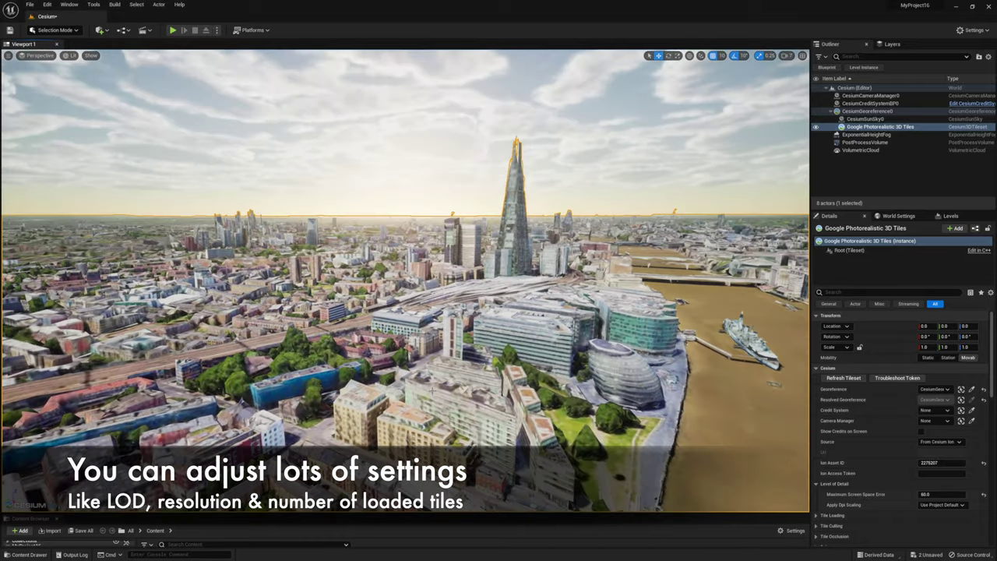
# Set the tileset's Maximum Screen Space Error back to 10 for finer building detail.
pyautogui.click(945, 494)
pyautogui.write('10')
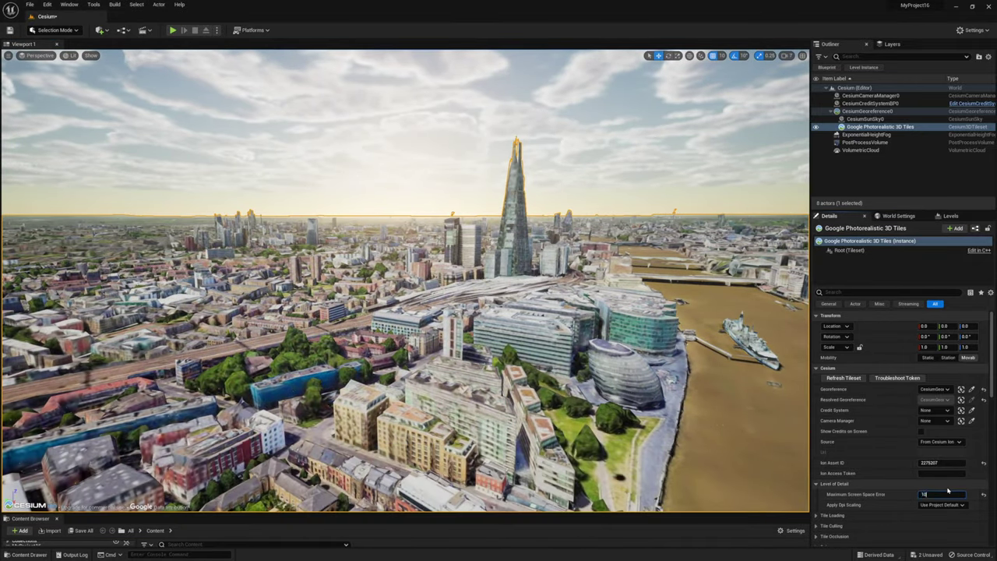
pyautogui.press('Return')
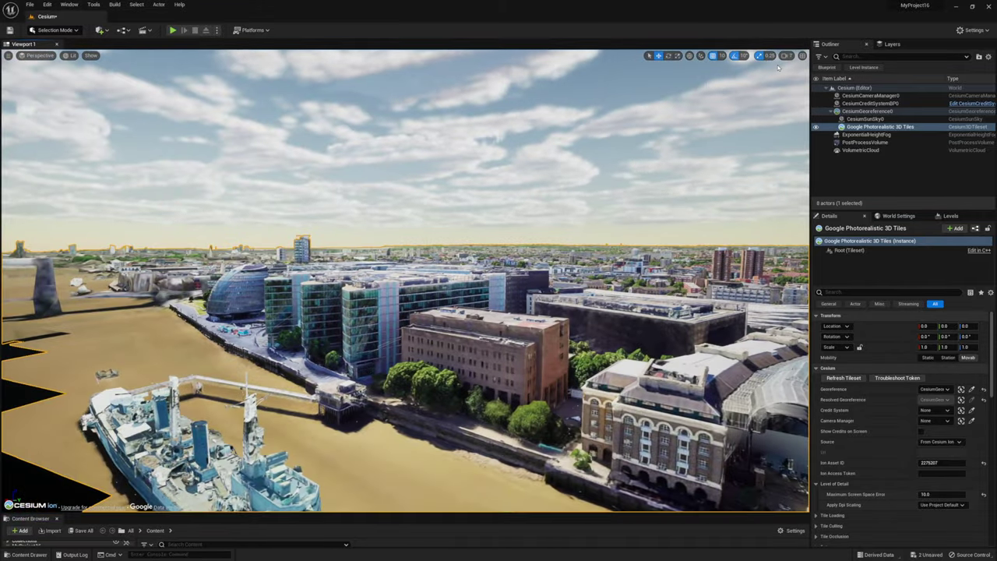
# Set the viewport's camera speed to 4 for moving along the riverside buildings near the Shard.
pyautogui.click(787, 56)
pyautogui.moveTo(406, 281); pyautogui.dragTo(685, 277, button='right')
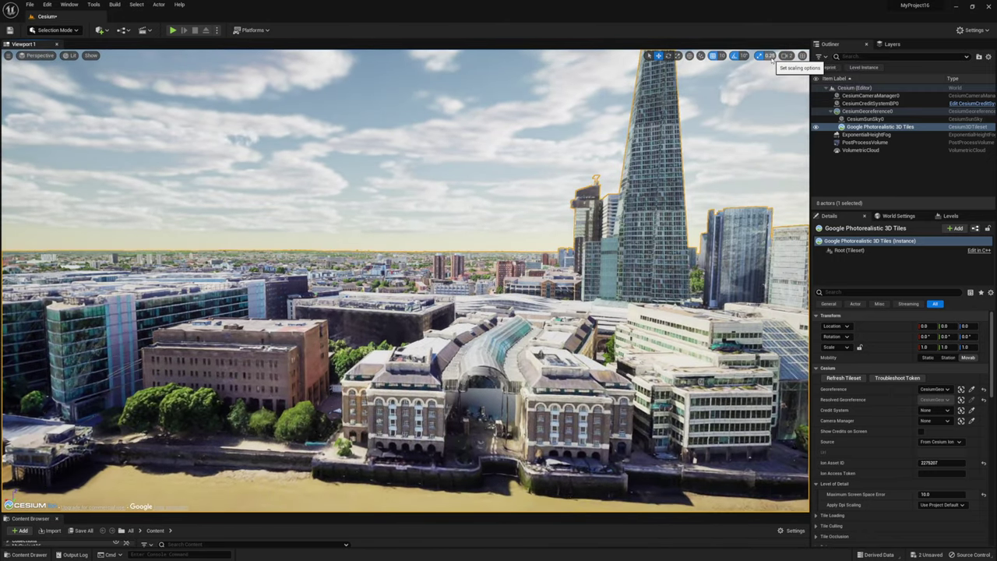
pyautogui.click(786, 56)
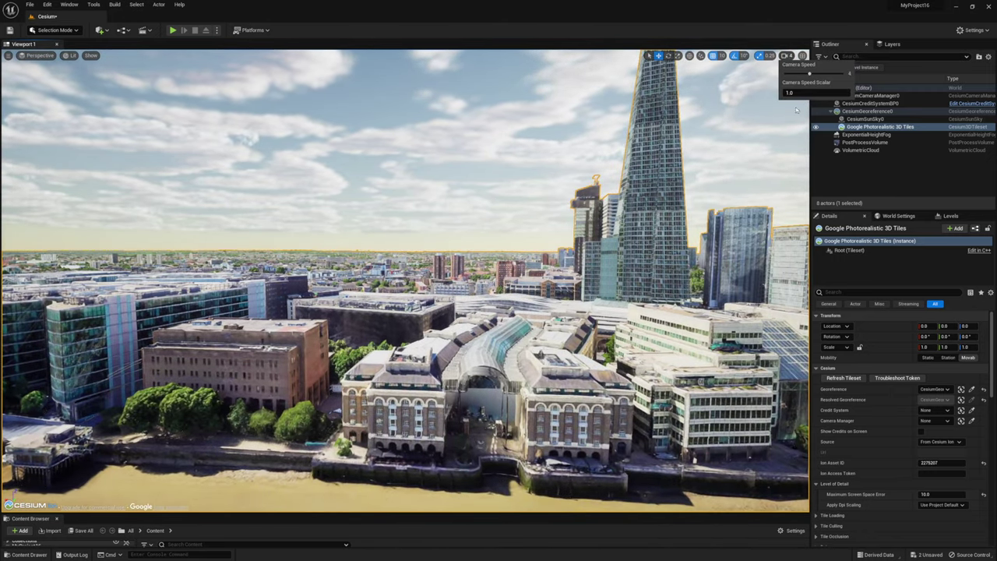
pyautogui.press('d')
pyautogui.moveTo(405, 280); pyautogui.dragTo(475, 288, button='right')
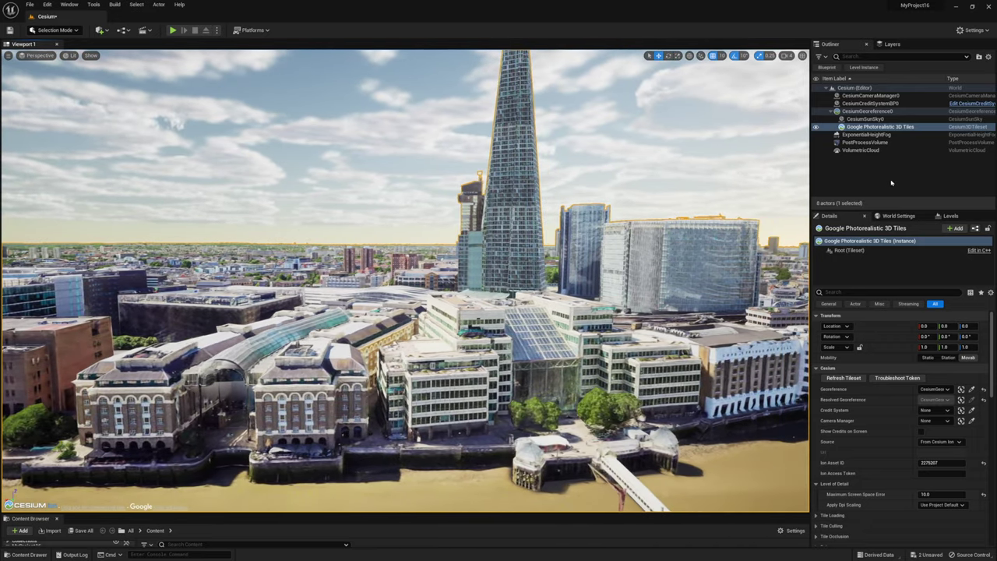
# Clear the actor selection and fly from the Shard over the Tower of London to the City's towers.
pyautogui.click(888, 166)
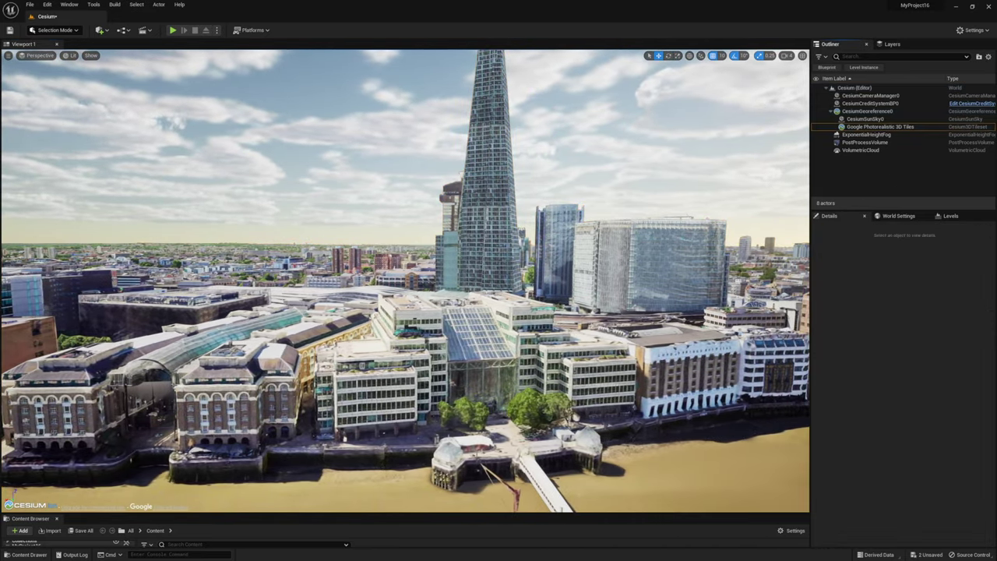
pyautogui.rightClick(693, 205)
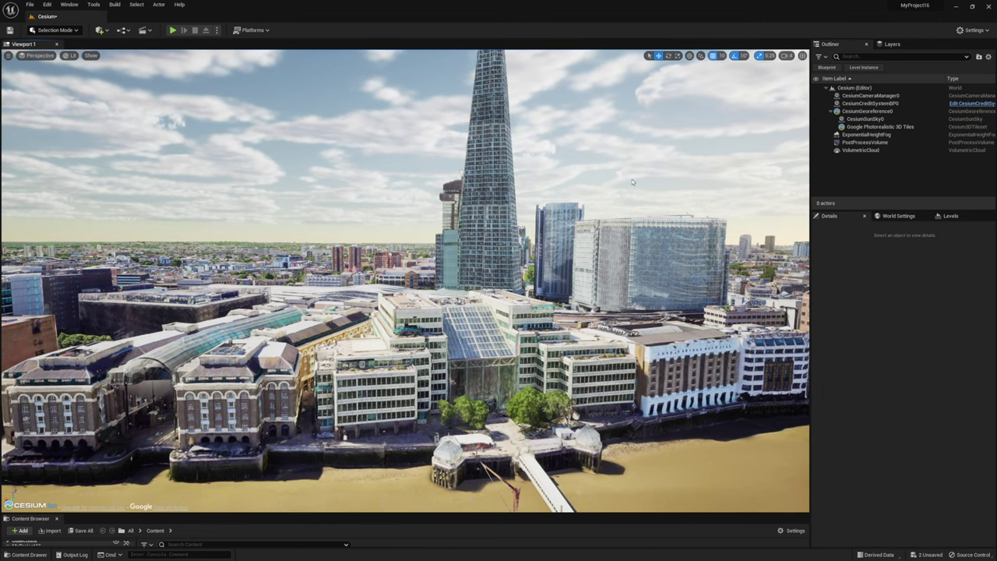
pyautogui.moveTo(632, 182); pyautogui.dragTo(628, 148, button='right')
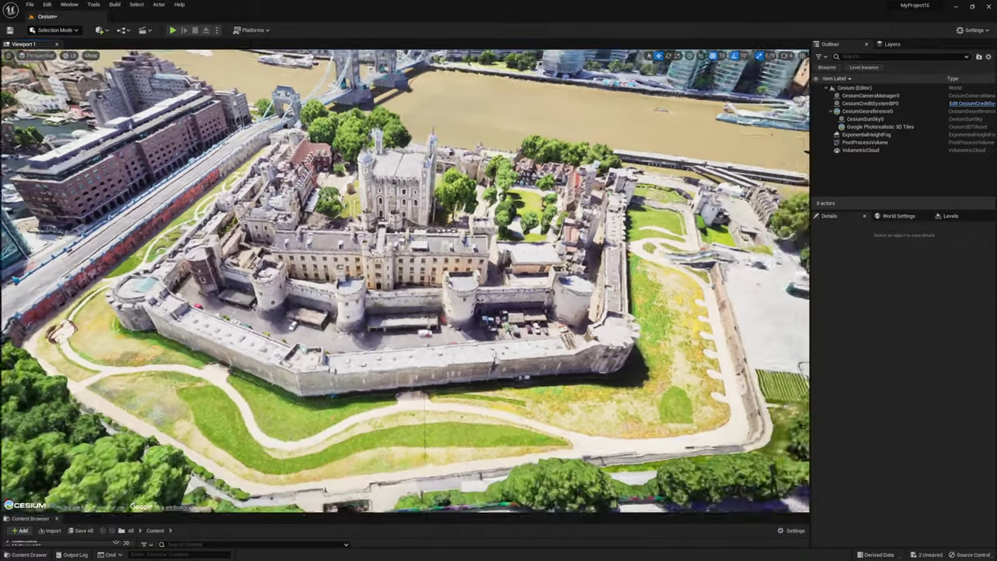
pyautogui.moveTo(405, 281); pyautogui.dragTo(716, 195, button='right')
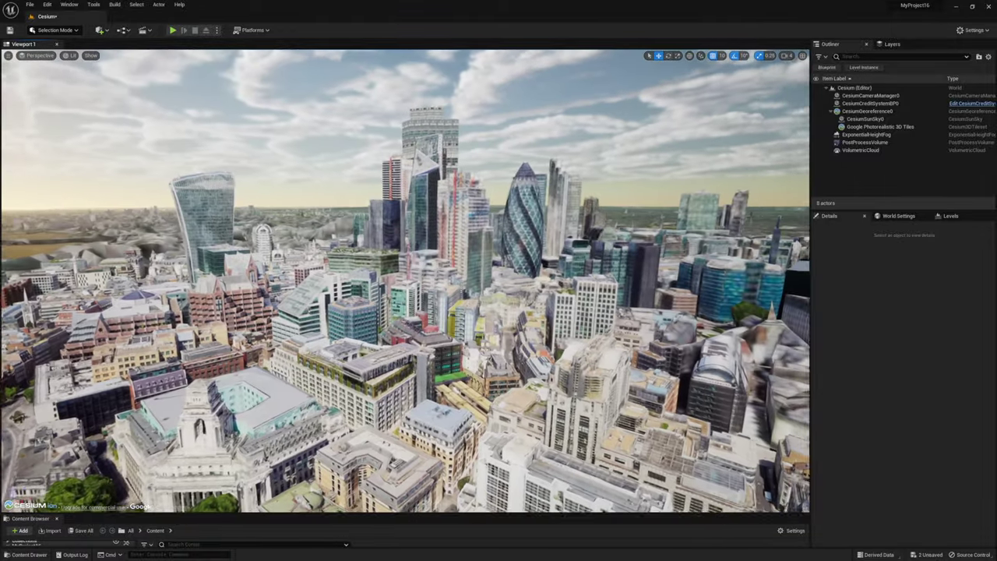
# Select Google Photorealistic 3D Tiles again and set its Maximum Screen Space Error to 20.
pyautogui.click(857, 127)
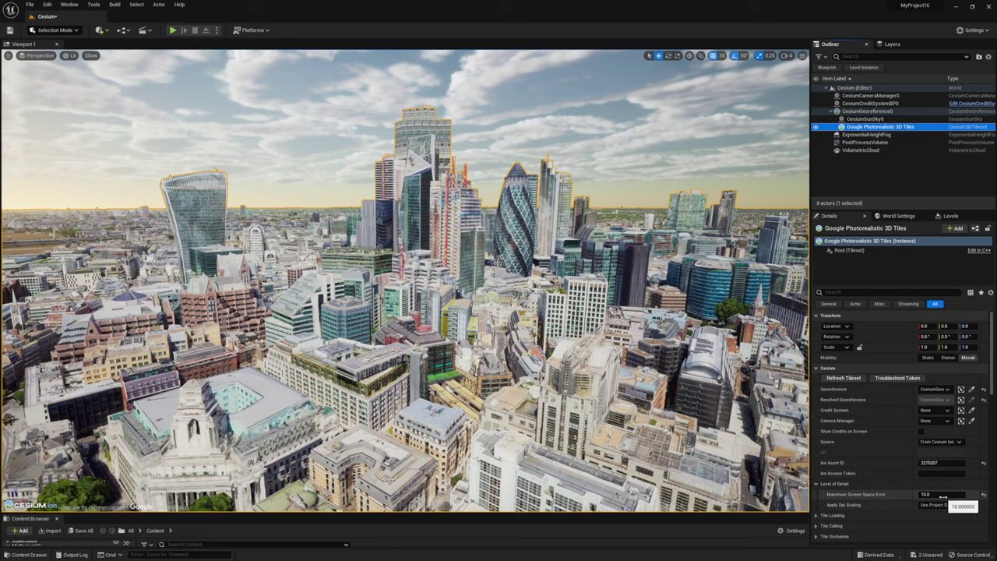
pyautogui.moveTo(943, 496); pyautogui.dragTo(908, 492)
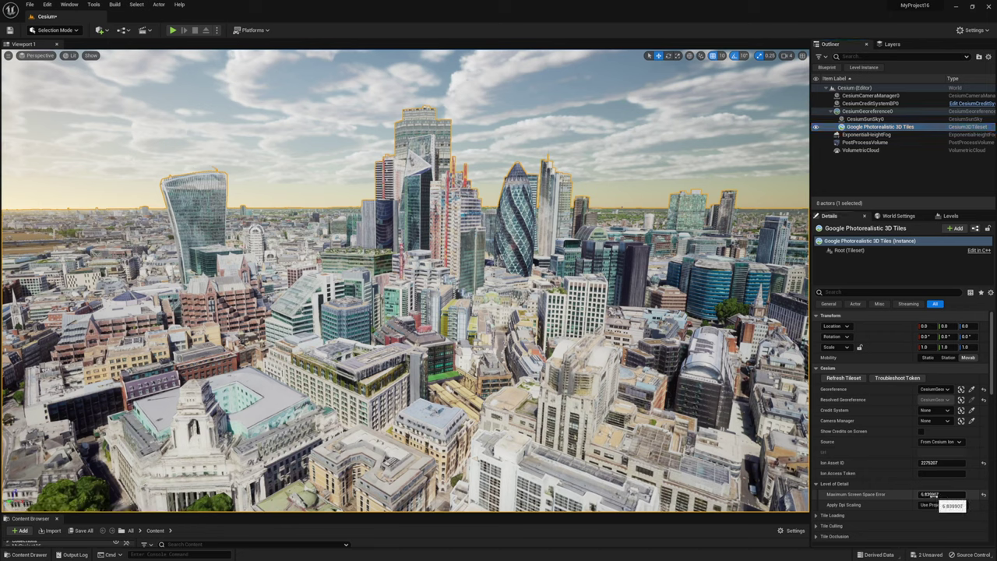
pyautogui.click(943, 494)
pyautogui.write('8')
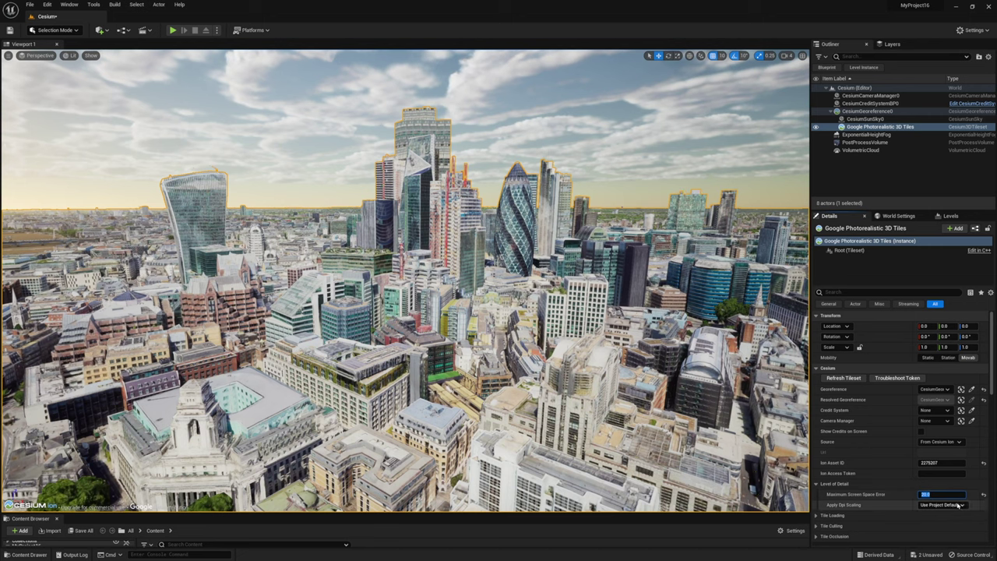
# Set Apply Dpi Scaling to Yes for the Google Photorealistic 3D Tiles tileset.
pyautogui.click(941, 505)
pyautogui.click(939, 515)
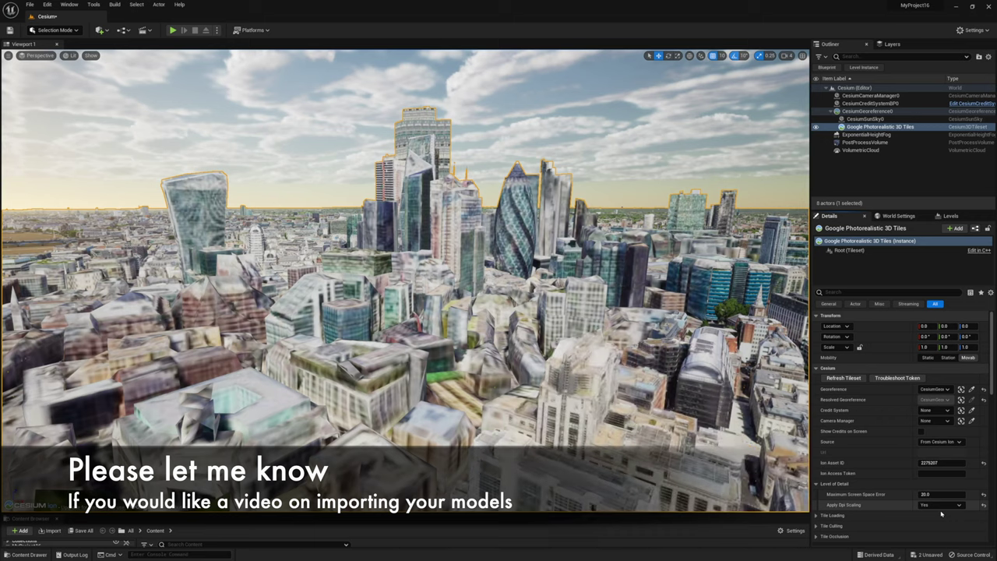
# In the tileset's Tile Loading settings, set Maximum Simultaneous Tile Loads to 10 and lower it further to 7.
pyautogui.click(942, 514)
pyautogui.scroll(-2, 978, 536)
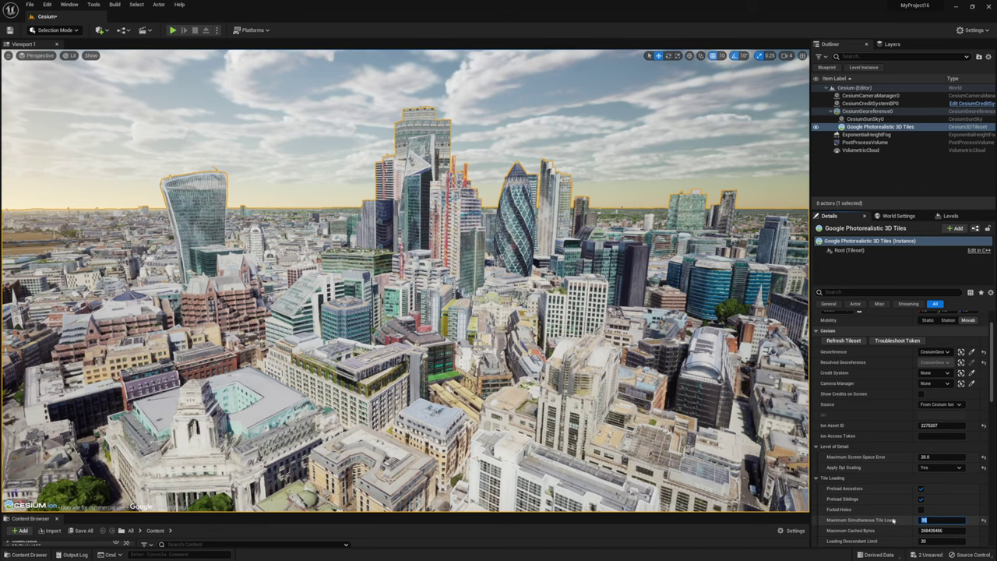
pyautogui.scroll(-2, 864, 494)
pyautogui.moveTo(623, 351); pyautogui.dragTo(530, 327, button='right')
pyautogui.press('w')
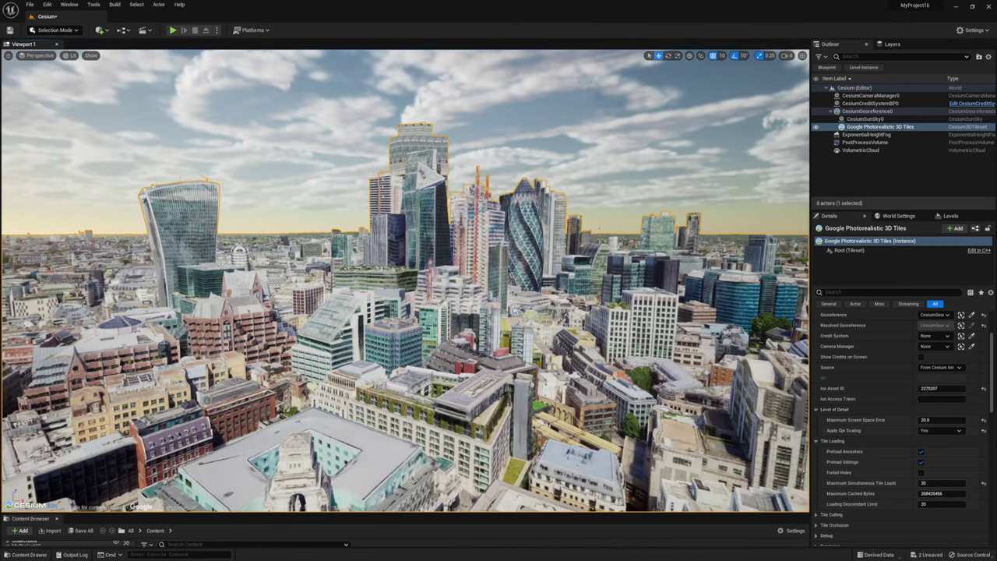
pyautogui.click(931, 504)
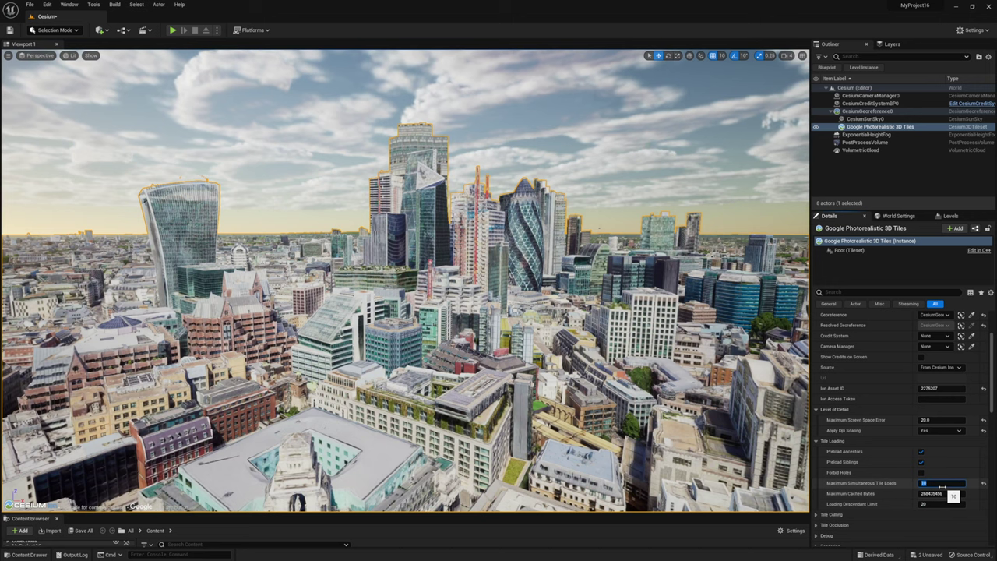
pyautogui.press('Return')
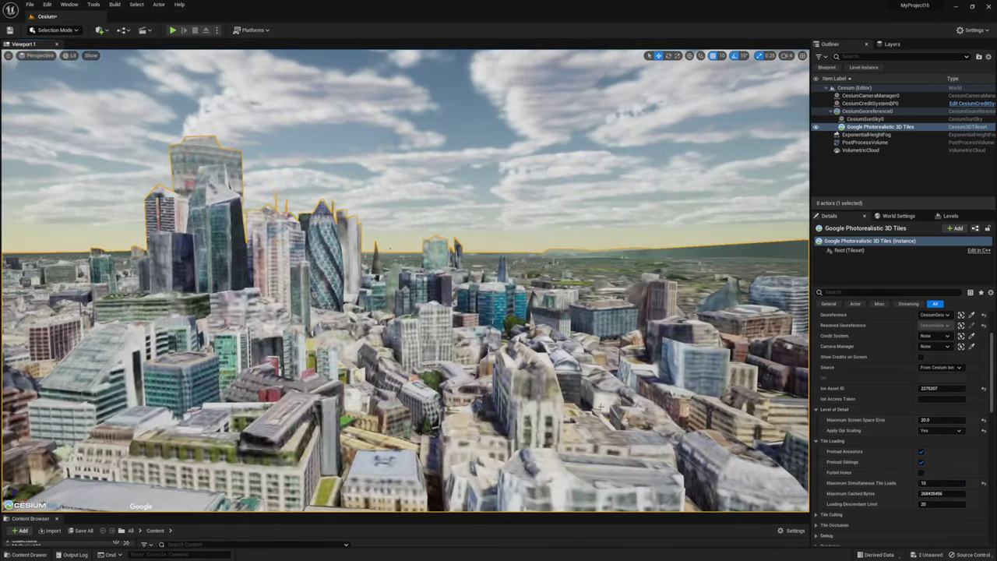
pyautogui.moveTo(941, 483); pyautogui.dragTo(931, 483)
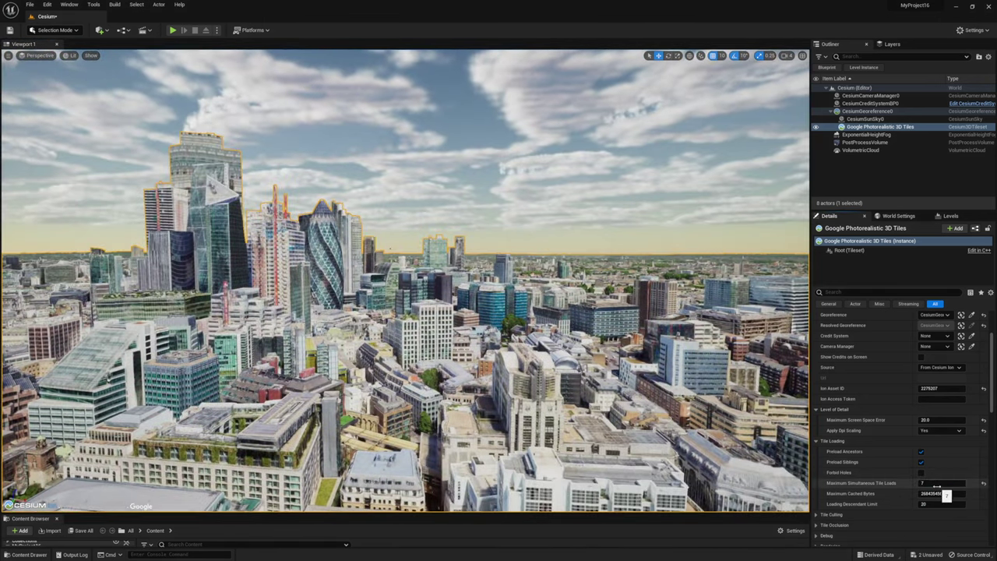
pyautogui.press('Return')
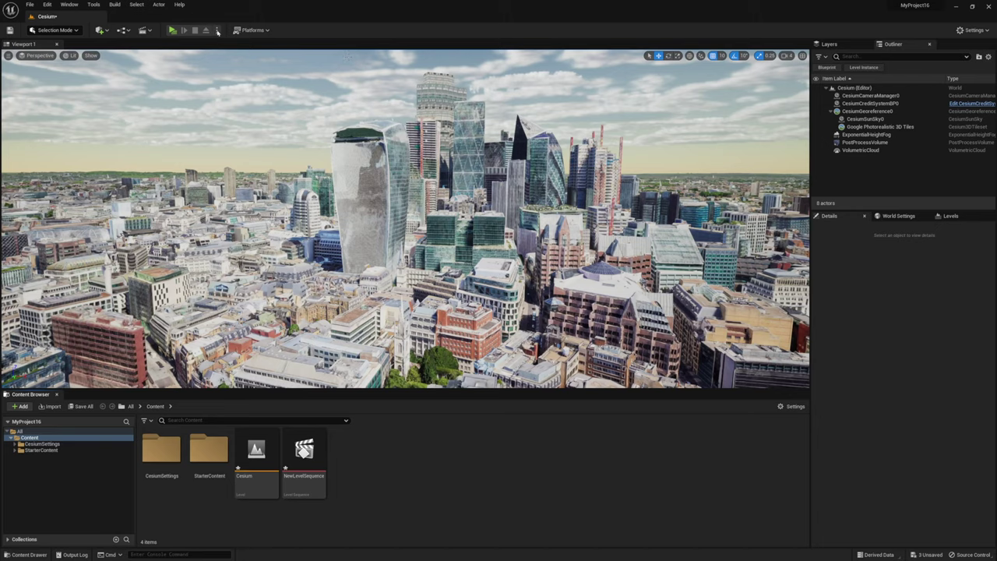
# Play the London level from the current camera location in a New Editor Window (PIE).
pyautogui.click(217, 30)
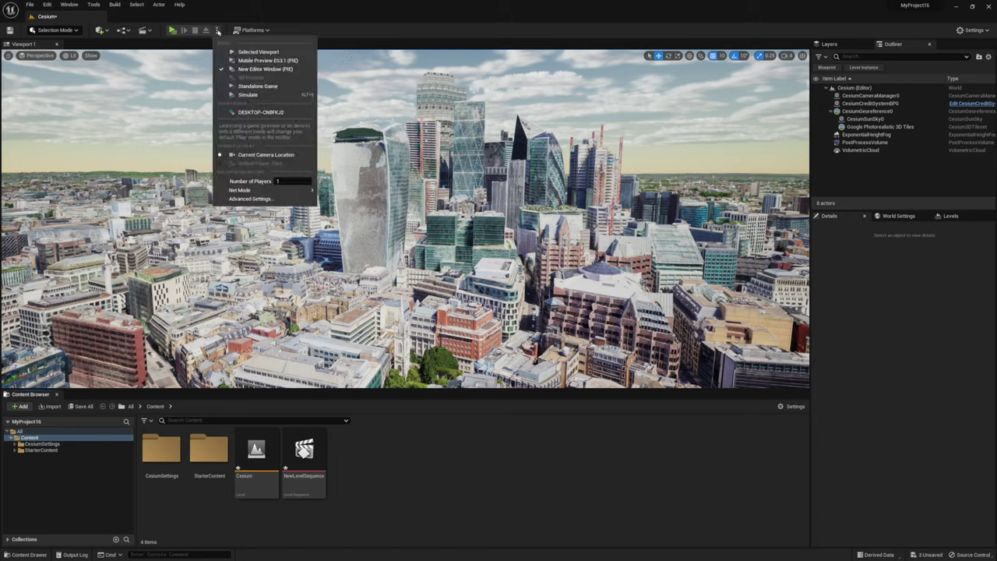
pyautogui.click(244, 71)
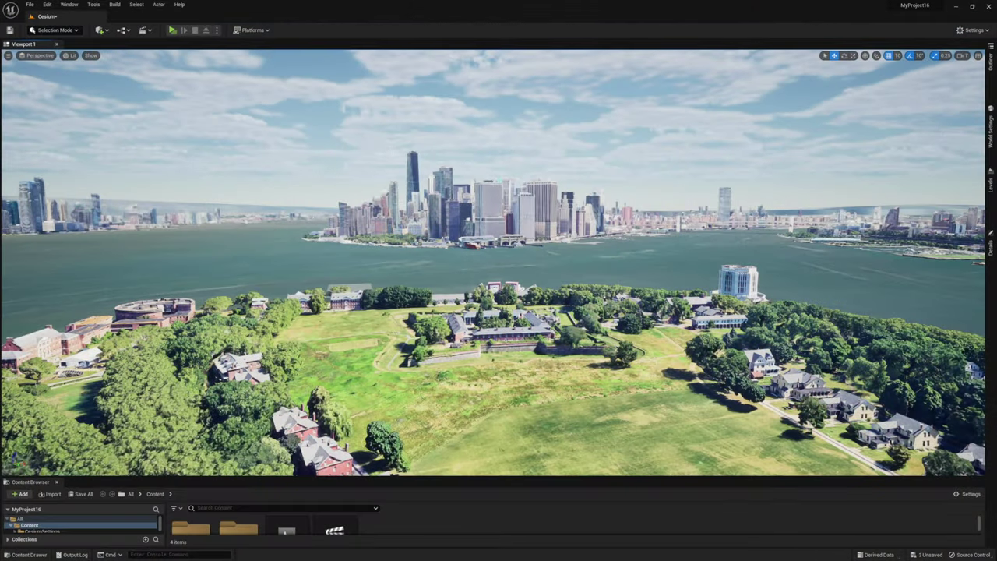
# Play the New York level in a new window to explore the harbour towards Manhattan, and end the play session.
pyautogui.click(85, 388)
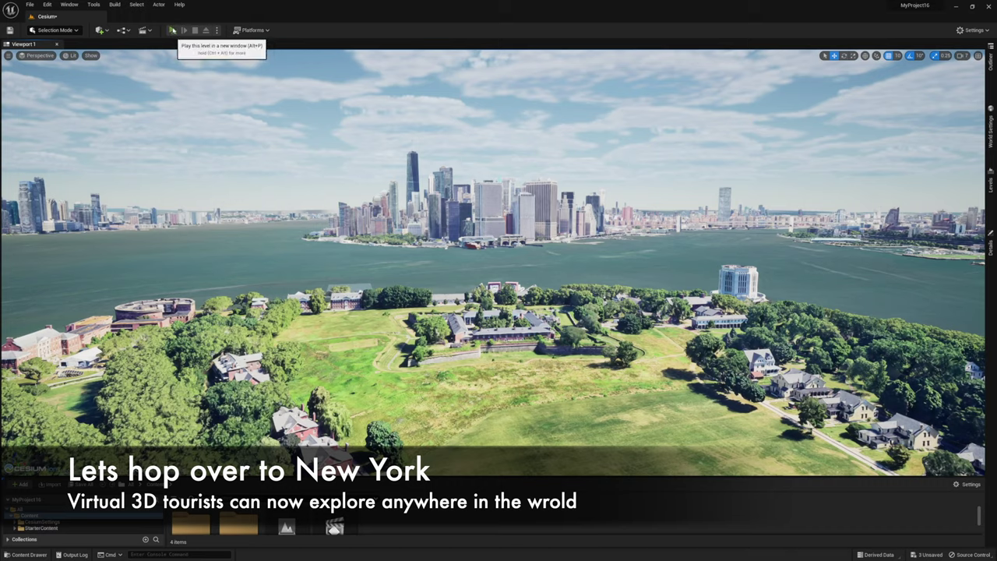
pyautogui.click(172, 30)
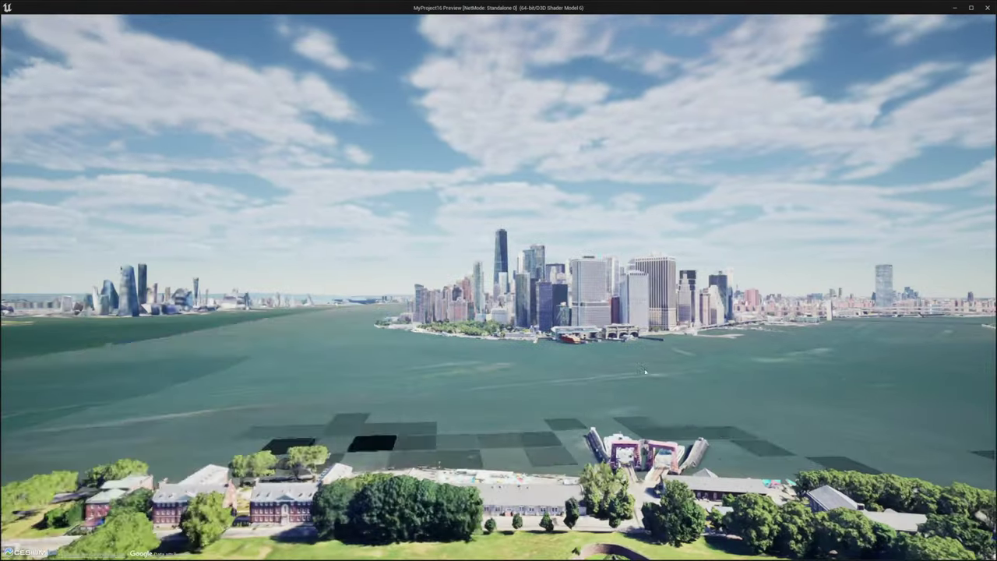
pyautogui.press('Escape')
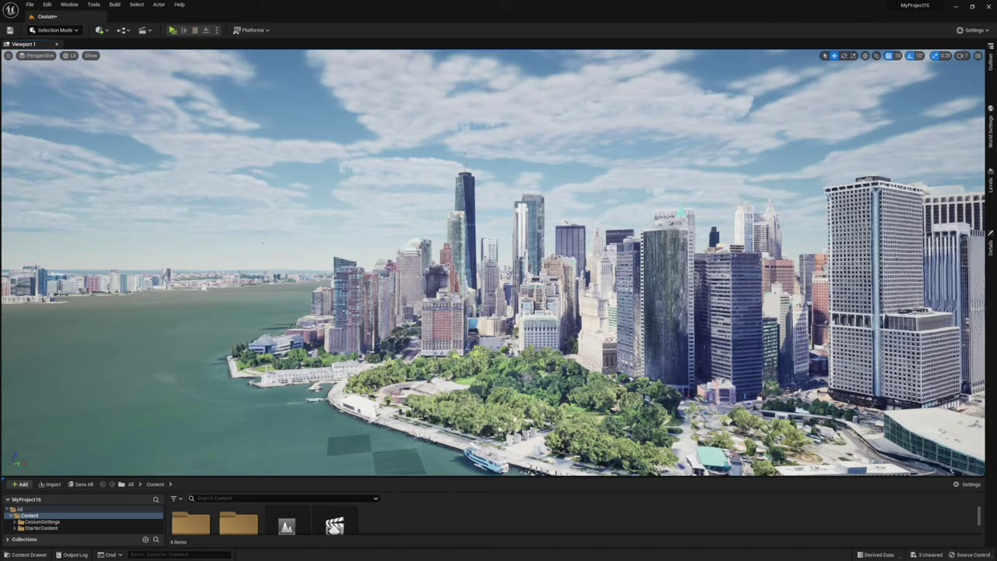
pyautogui.press('w')
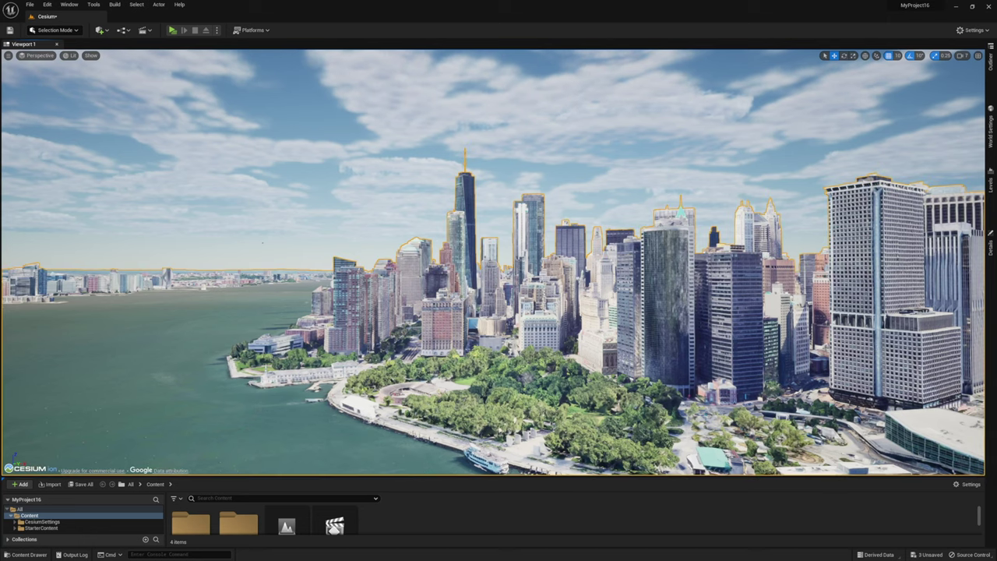